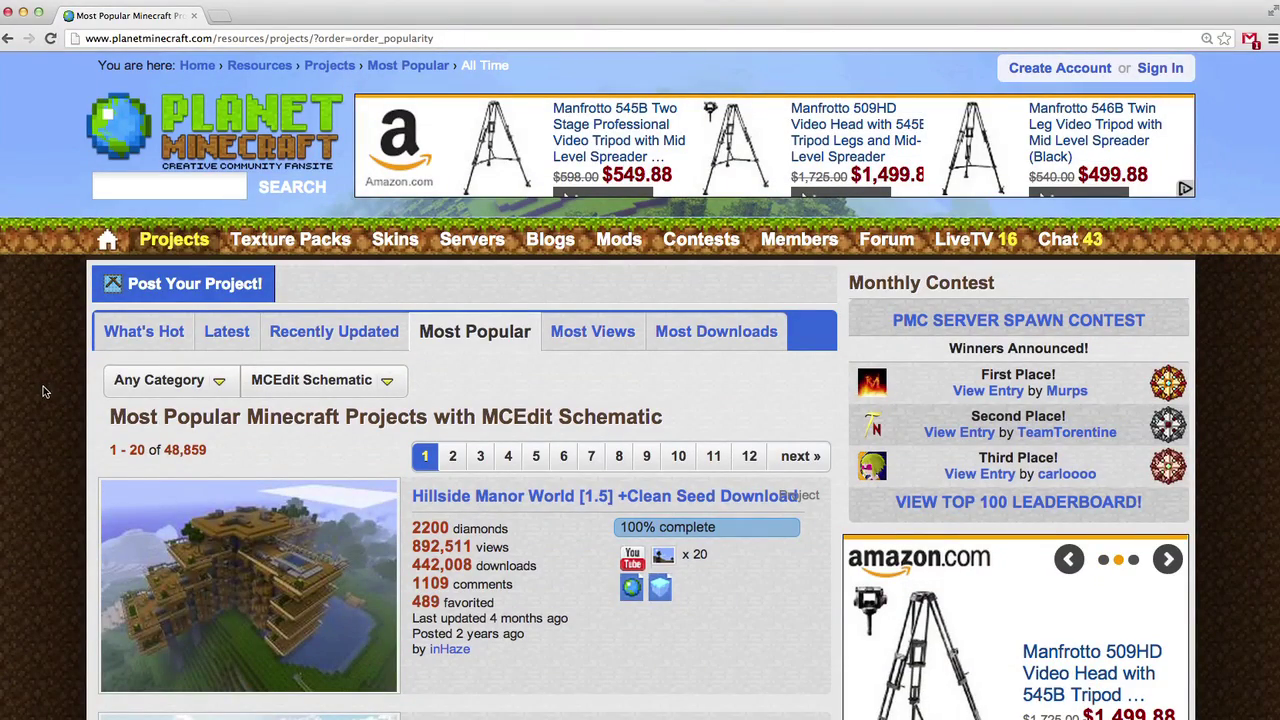
Browse the most popular Minecraft projects that include an MCEdit schematic, from Hillside Manor World through Medieval Wizards Tower
{"action": "scroll", "coordinate": [44, 443], "scroll_direction": "down", "scroll_amount": 5}
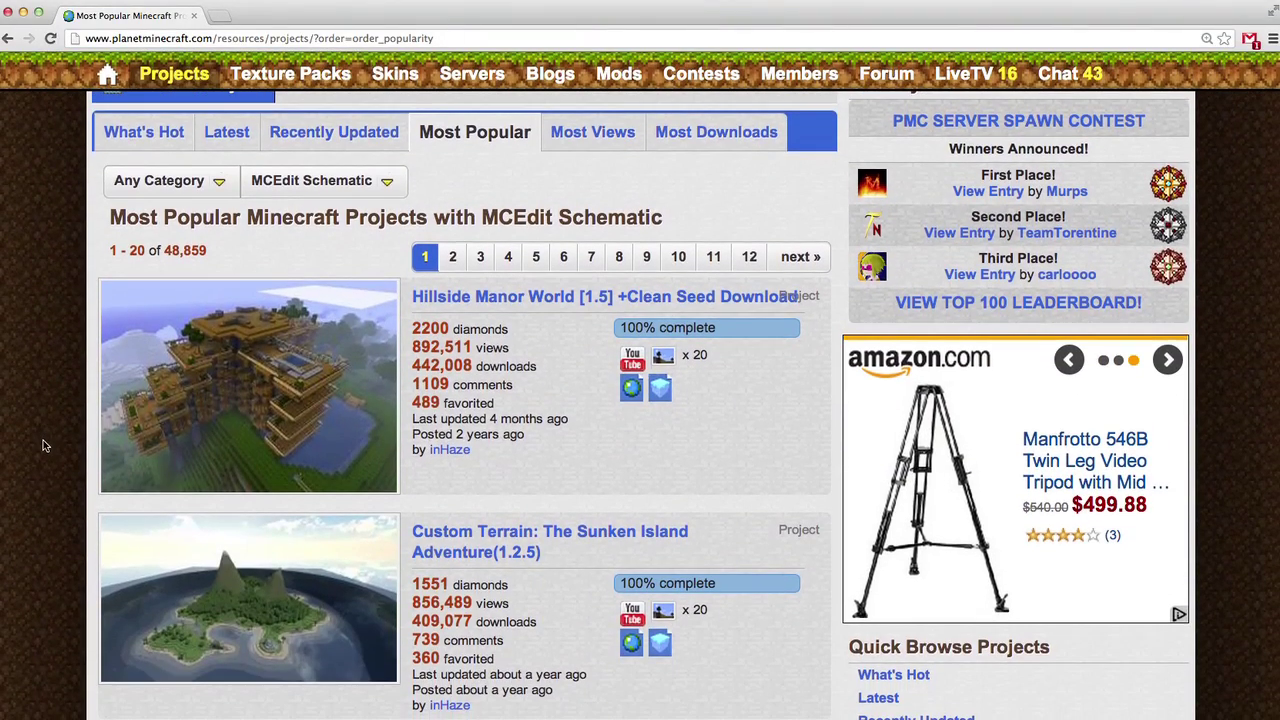
{"action": "scroll", "coordinate": [48, 447], "scroll_direction": "down", "scroll_amount": 4}
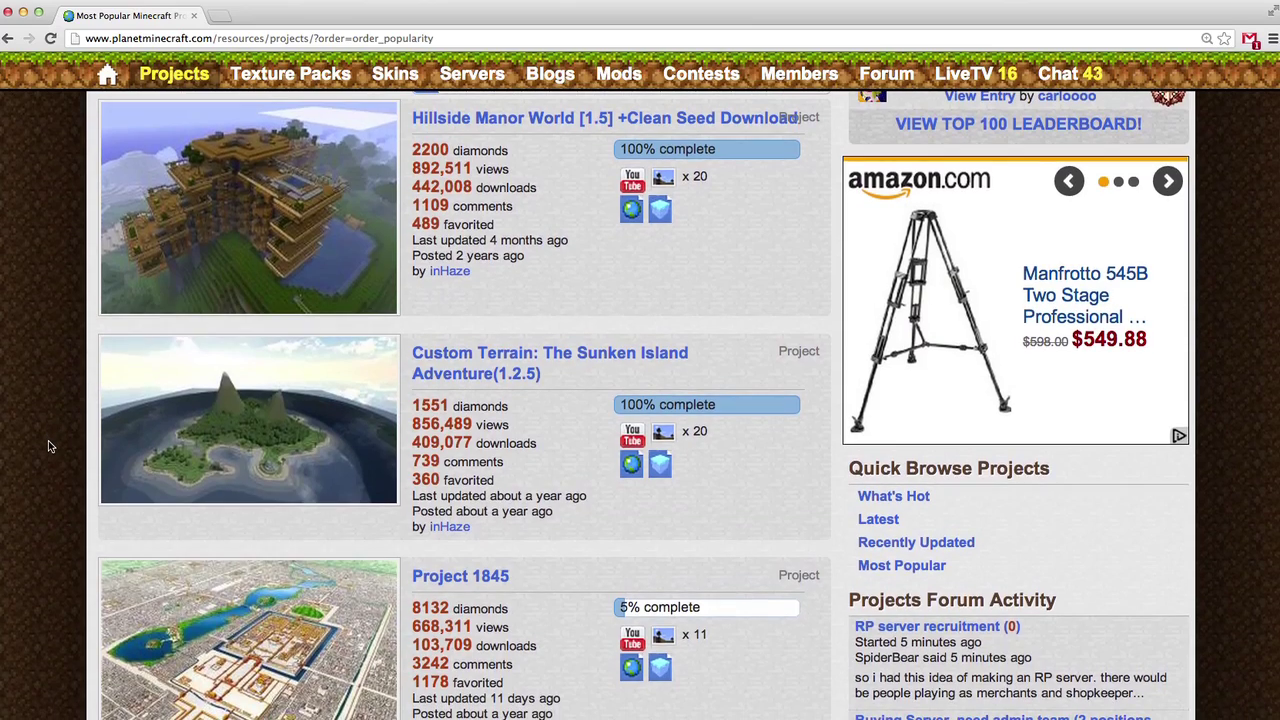
{"action": "scroll", "coordinate": [55, 447], "scroll_direction": "down", "scroll_amount": 3}
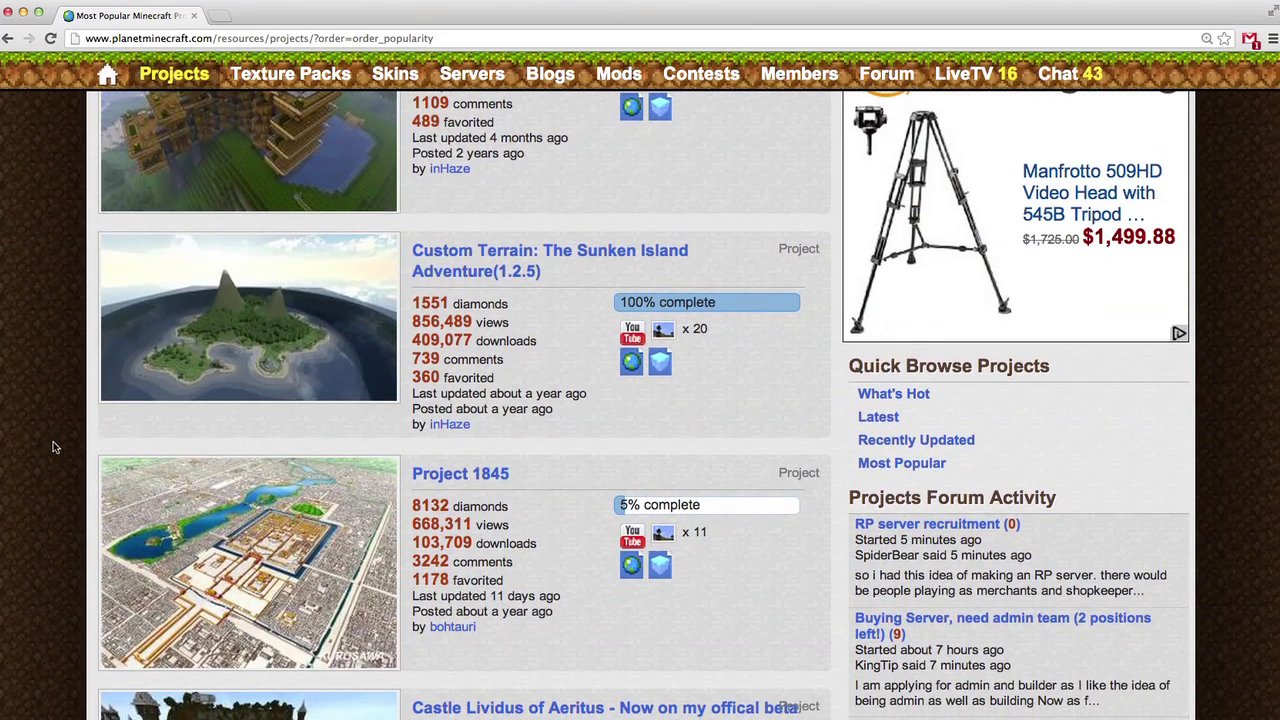
{"action": "scroll", "coordinate": [55, 447], "scroll_direction": "down", "scroll_amount": 3}
{"action": "scroll", "coordinate": [55, 447], "scroll_direction": "down", "scroll_amount": 4}
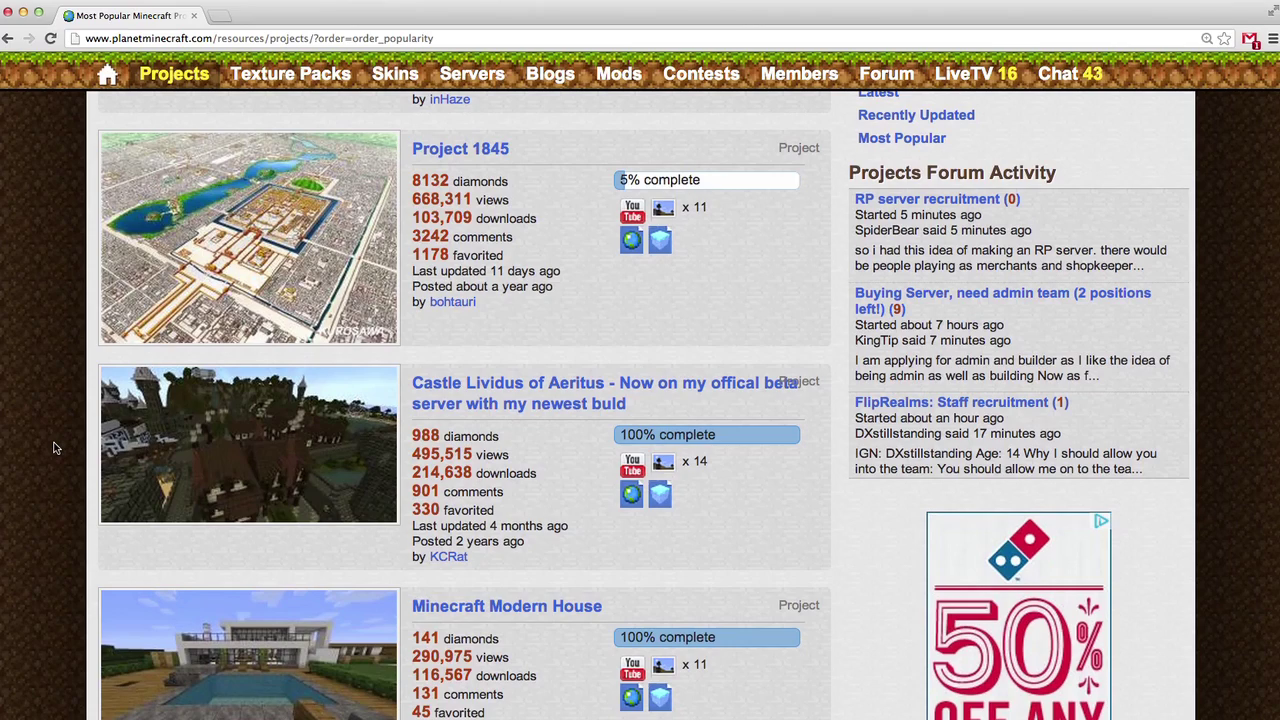
{"action": "scroll", "coordinate": [55, 447], "scroll_direction": "down", "scroll_amount": 4}
{"action": "scroll", "coordinate": [55, 447], "scroll_direction": "down", "scroll_amount": 3}
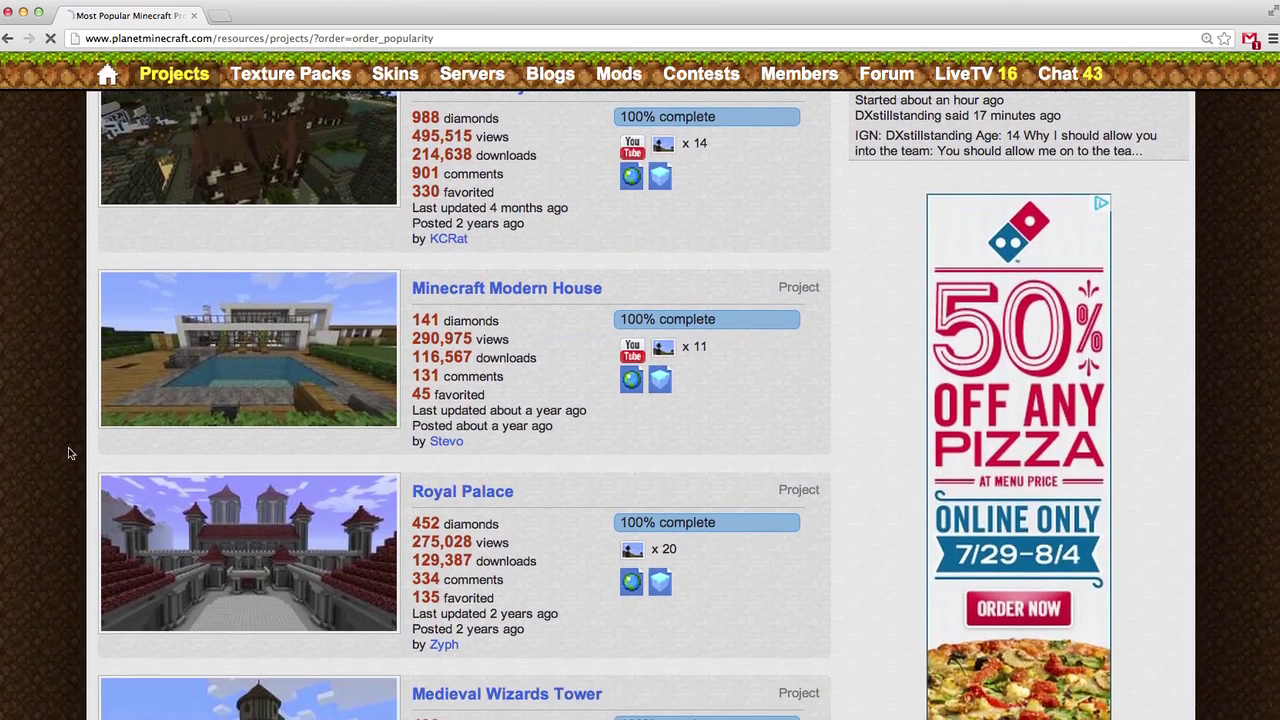
{"action": "scroll", "coordinate": [236, 520], "scroll_direction": "down", "scroll_amount": 4}
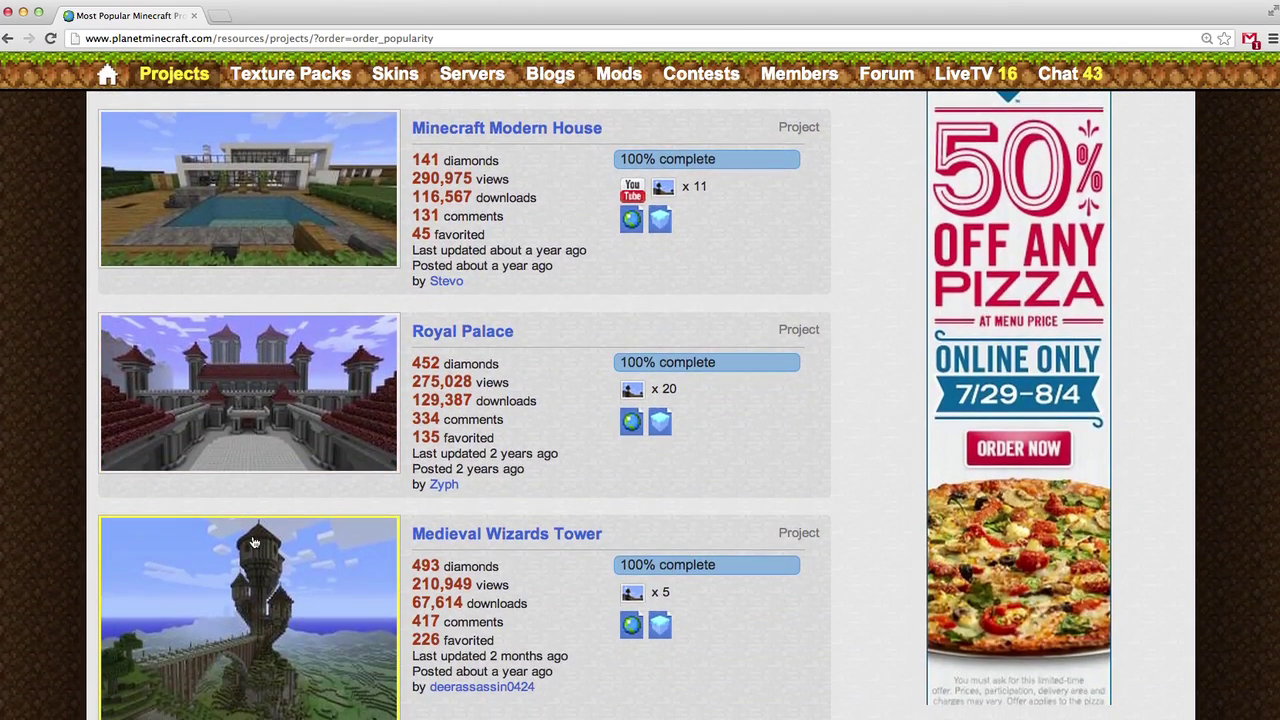
{"action": "scroll", "coordinate": [252, 540], "scroll_direction": "down", "scroll_amount": 2}
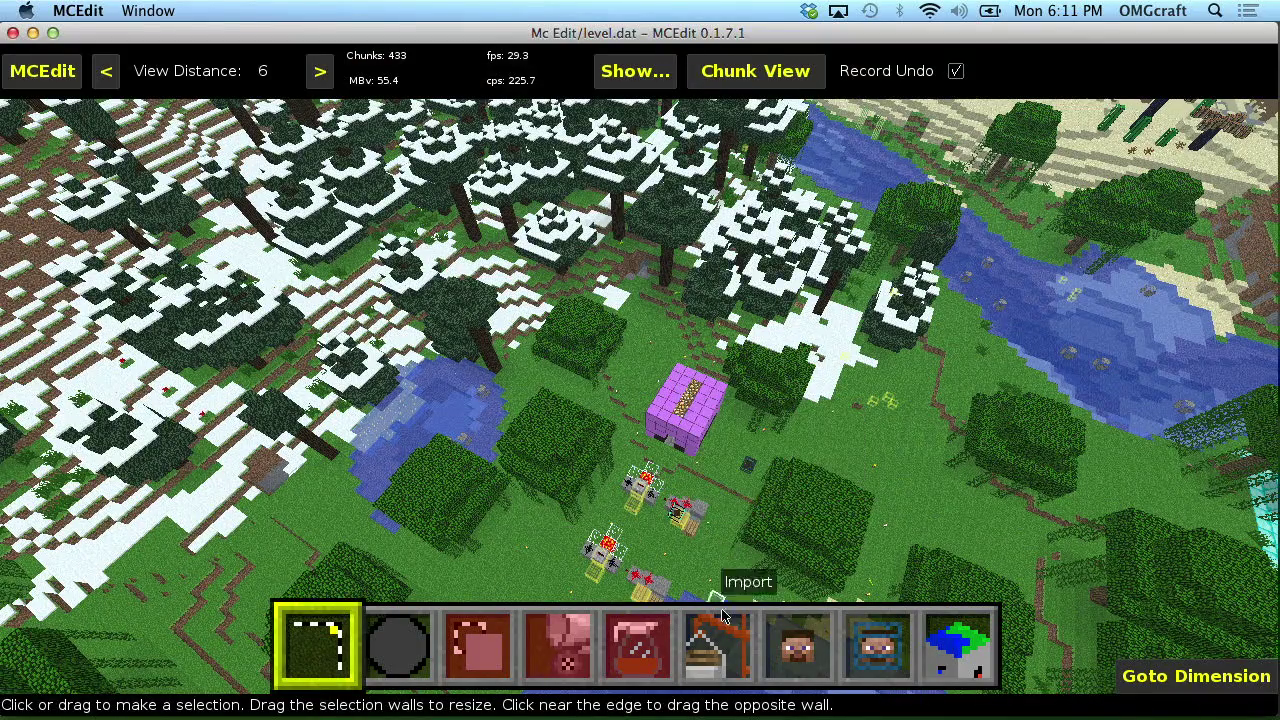
Switch to MCEdit and load omgcraft.schematic from the MCEdit-schematics folder for import
{"action": "left_click", "coordinate": [735, 645]}
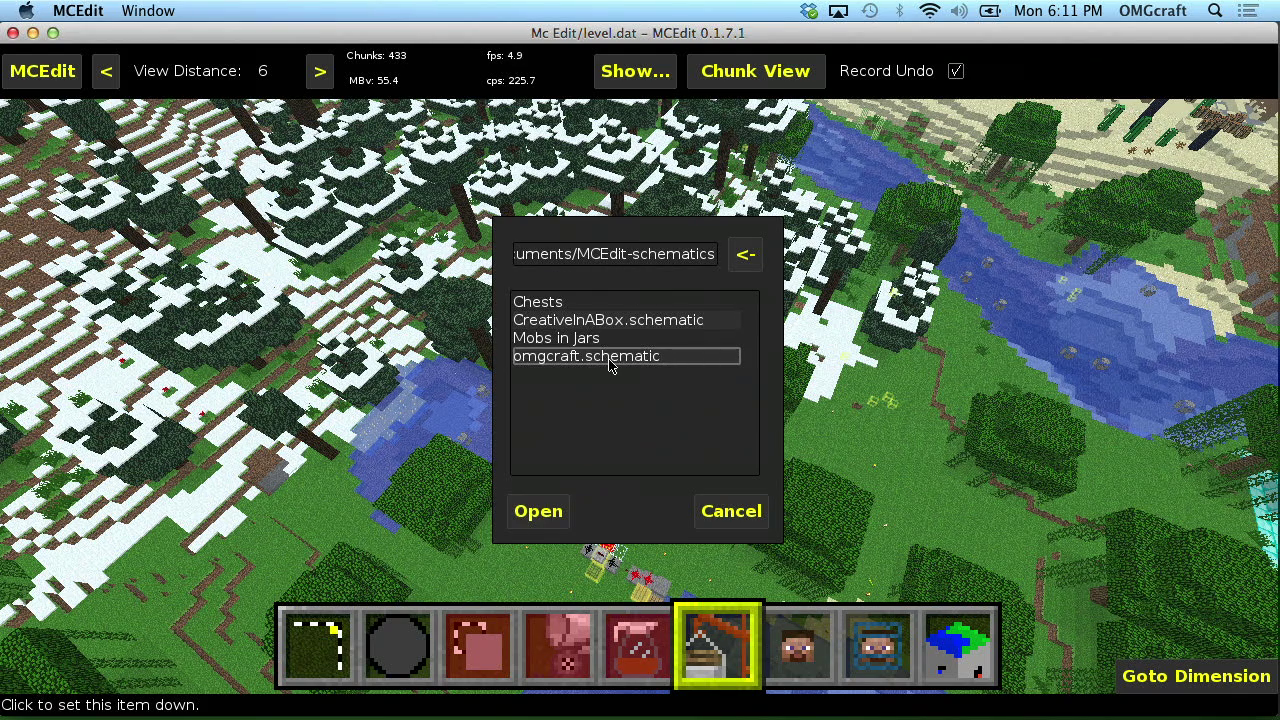
{"action": "left_click", "coordinate": [539, 511]}
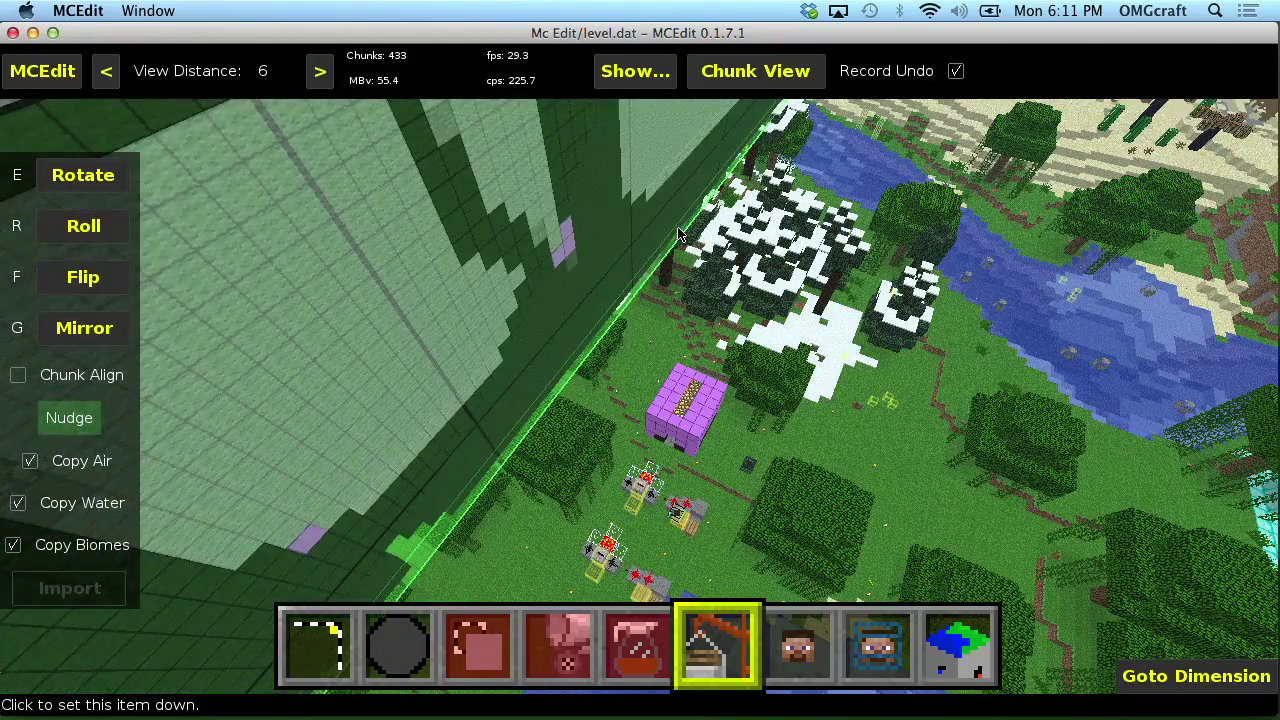
Adjust the floating schematic's distance and set it down in the air above the snowy forest
{"action": "right_click", "coordinate": [678, 234]}
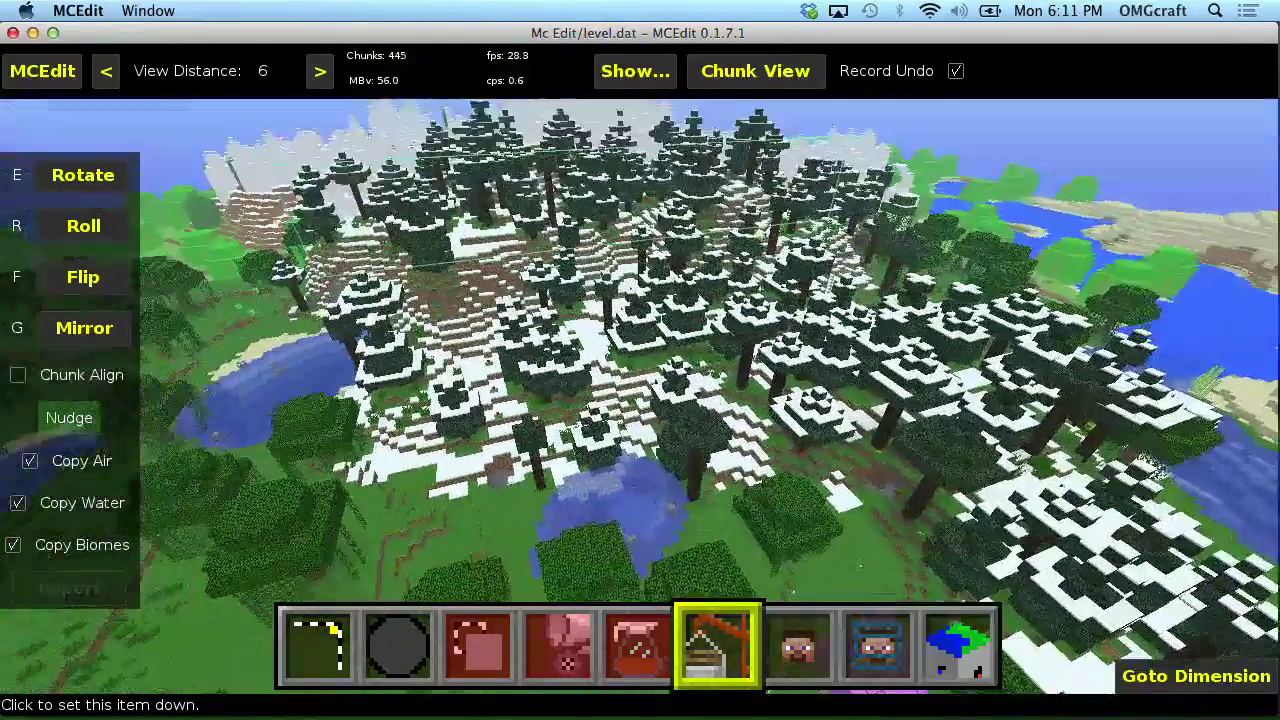
{"action": "scroll", "coordinate": [640, 396], "scroll_direction": "up", "scroll_amount": 5}
{"action": "scroll", "coordinate": [640, 396], "scroll_direction": "down", "scroll_amount": 8}
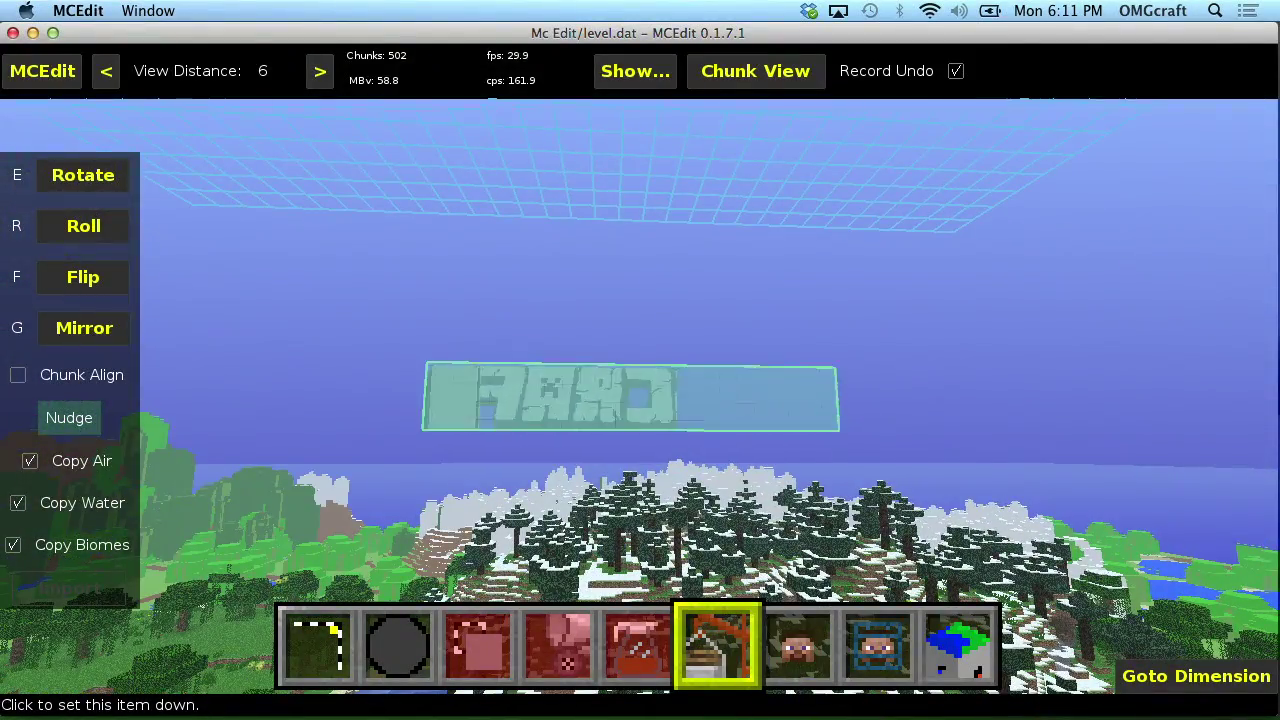
{"action": "scroll", "coordinate": [640, 396], "scroll_direction": "down", "scroll_amount": 4}
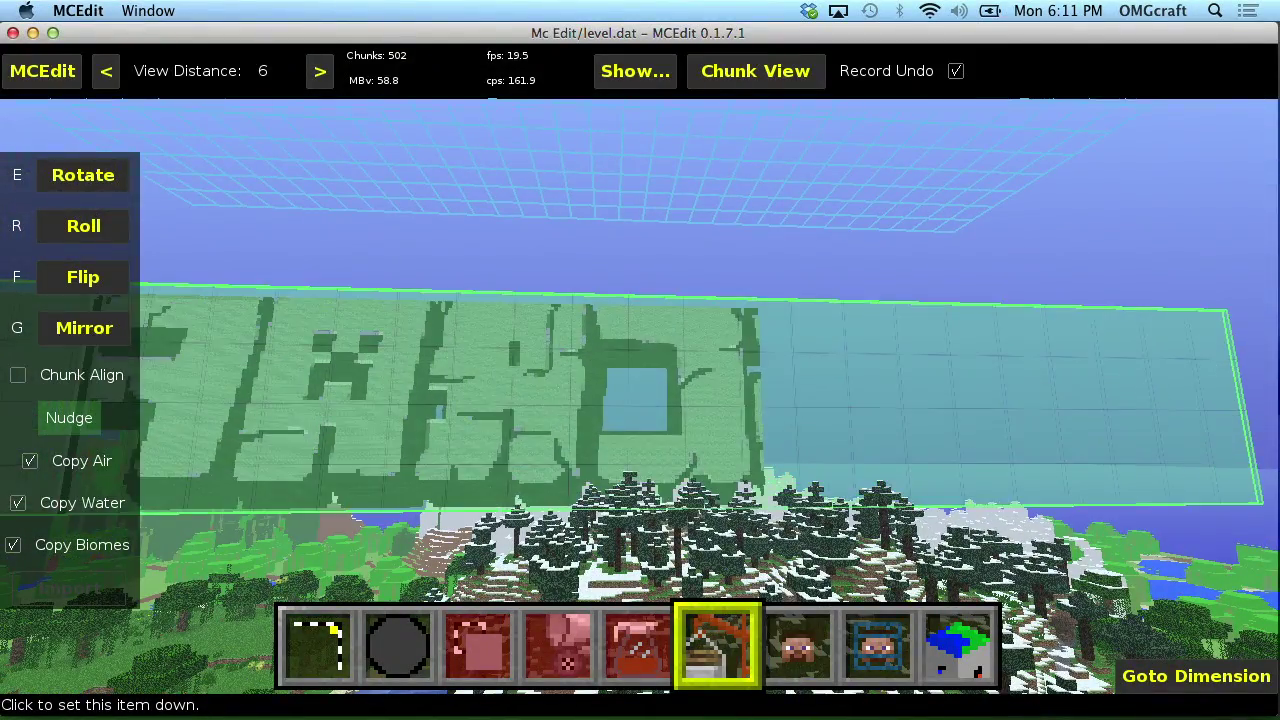
{"action": "scroll", "coordinate": [640, 396], "scroll_direction": "up", "scroll_amount": 3}
{"action": "key", "text": "w"}
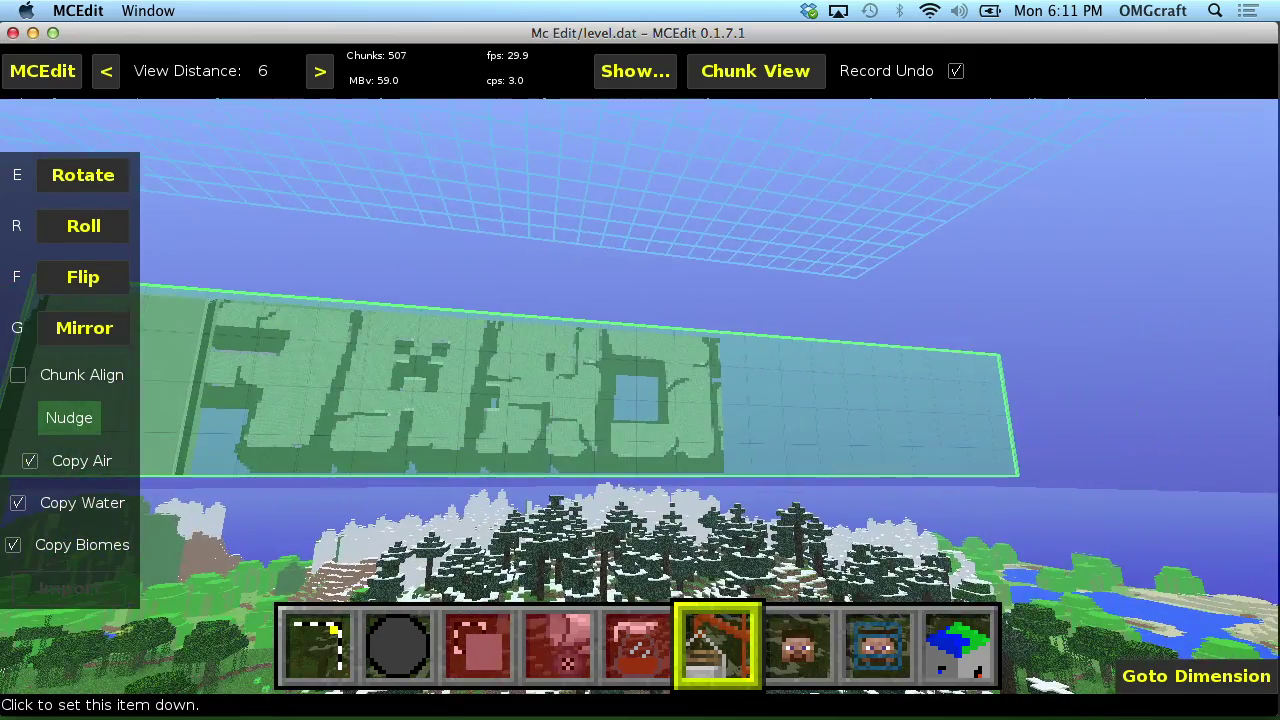
{"action": "key", "text": "w"}
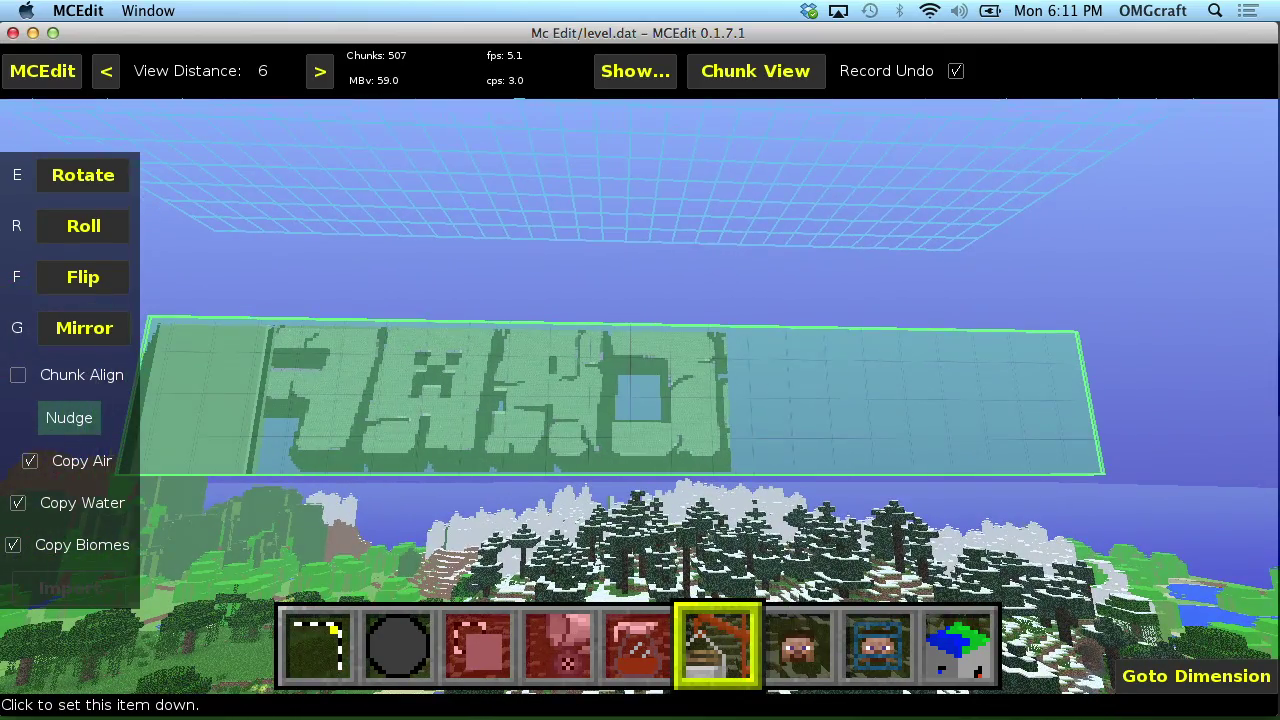
{"action": "scroll", "coordinate": [640, 396], "scroll_direction": "up", "scroll_amount": 3}
{"action": "scroll", "coordinate": [640, 396], "scroll_direction": "down", "scroll_amount": 6}
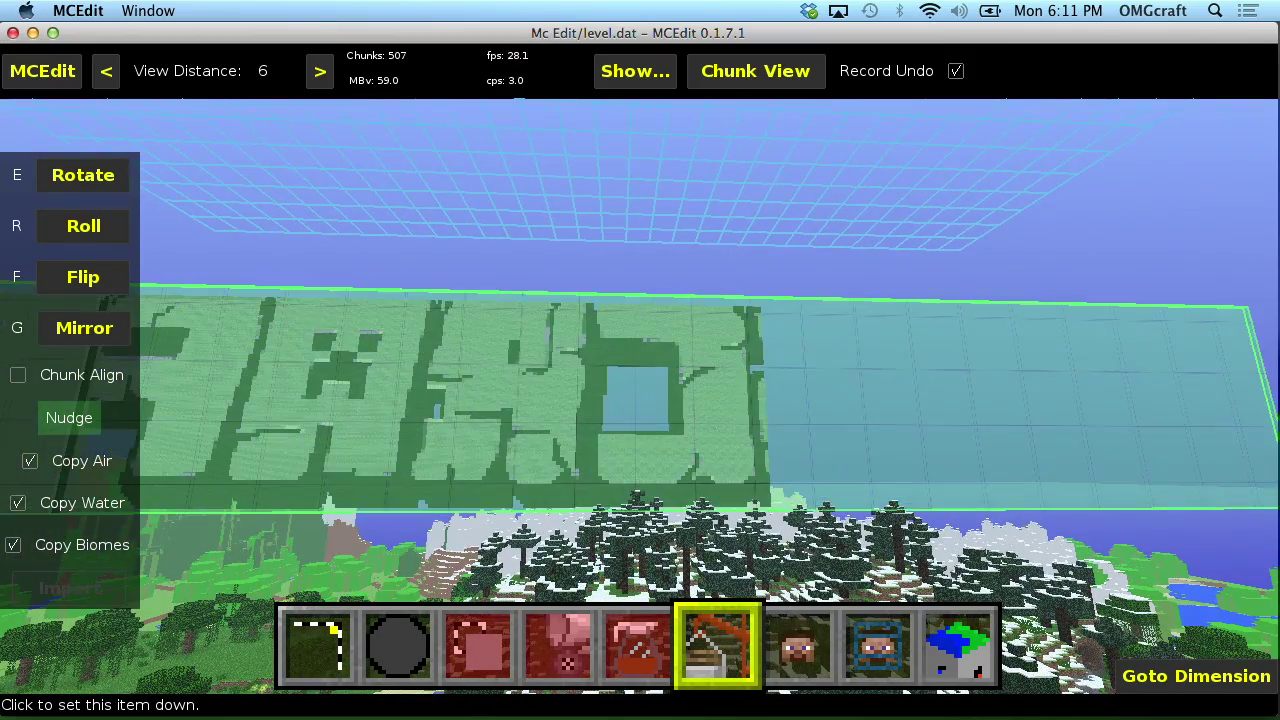
{"action": "scroll", "coordinate": [640, 396], "scroll_direction": "down", "scroll_amount": 1}
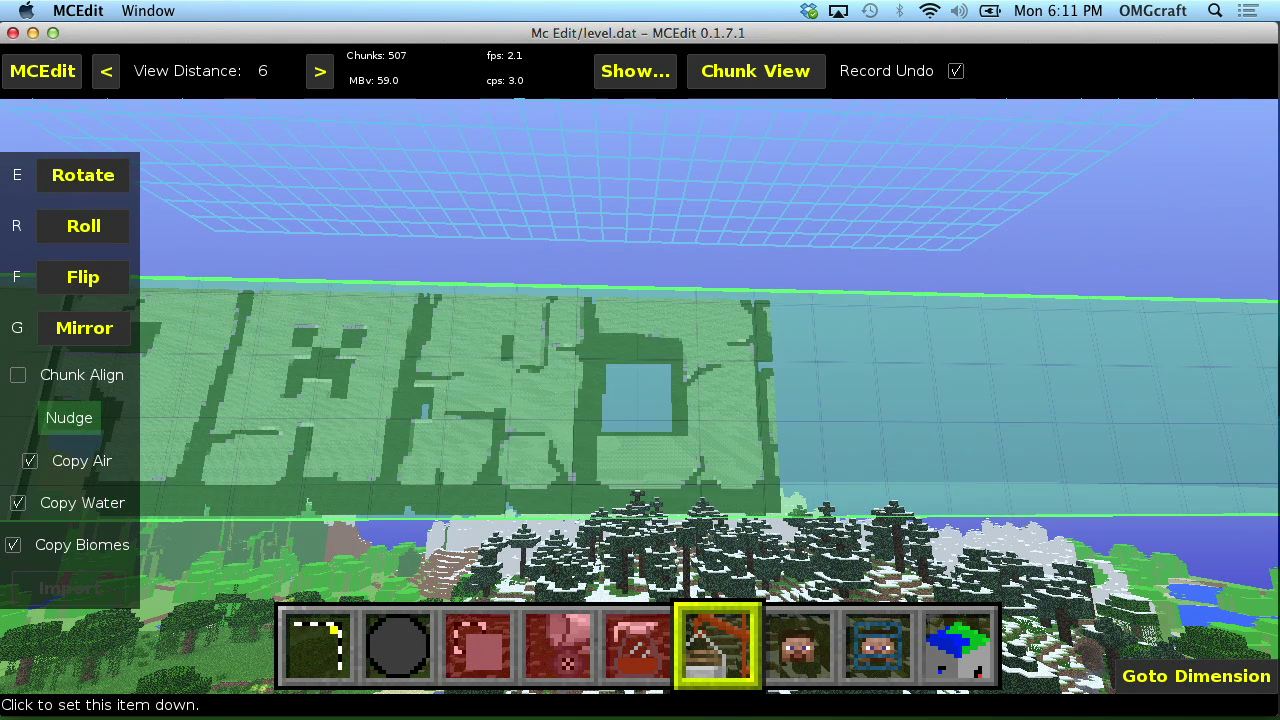
{"action": "right_click", "coordinate": [677, 226]}
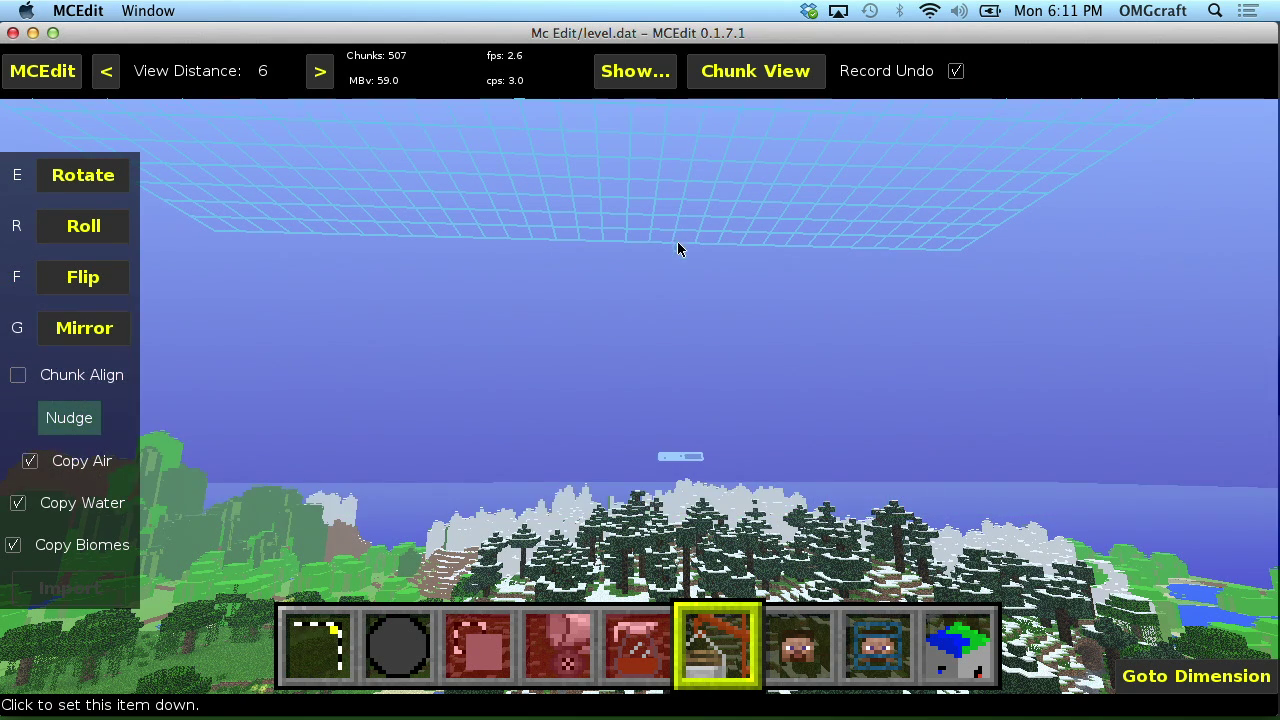
{"action": "right_click", "coordinate": [677, 241]}
{"action": "right_click", "coordinate": [721, 449]}
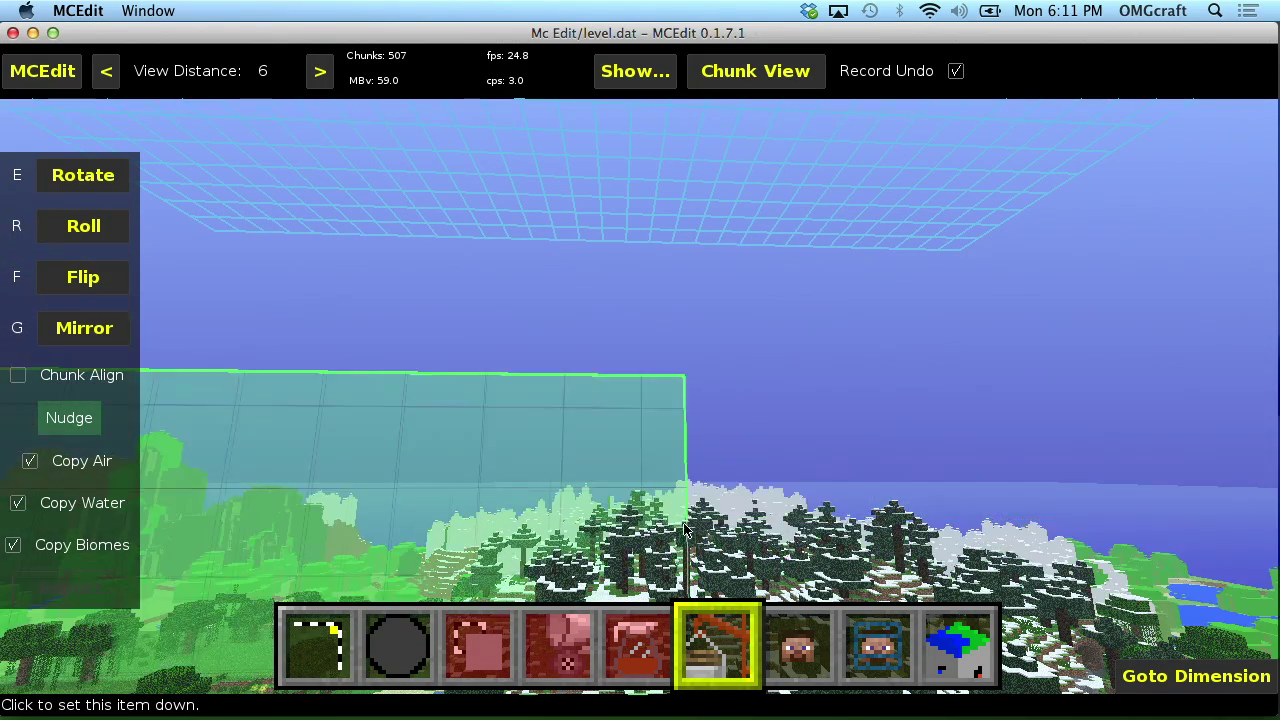
{"action": "left_click", "coordinate": [683, 531]}
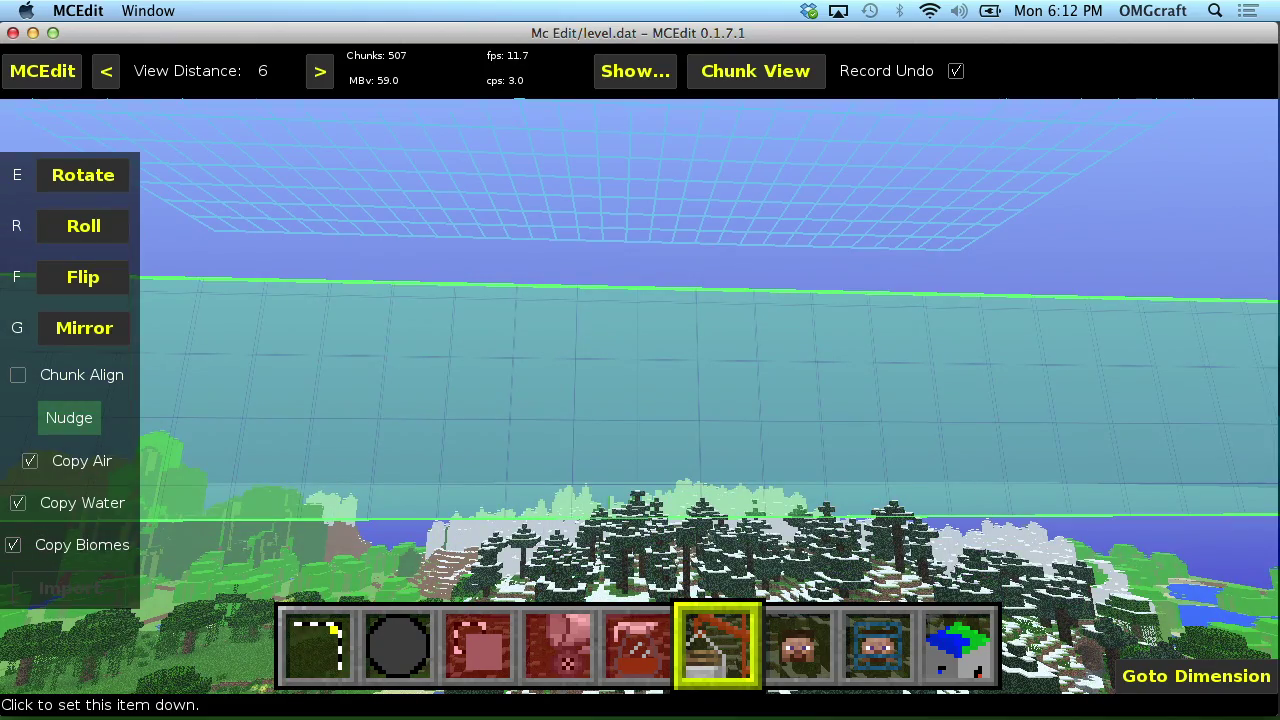
{"action": "left_click", "coordinate": [640, 400]}
Fly around the placed schematic and examine its front, its ends and its height above the trees
{"action": "right_click", "coordinate": [640, 400]}
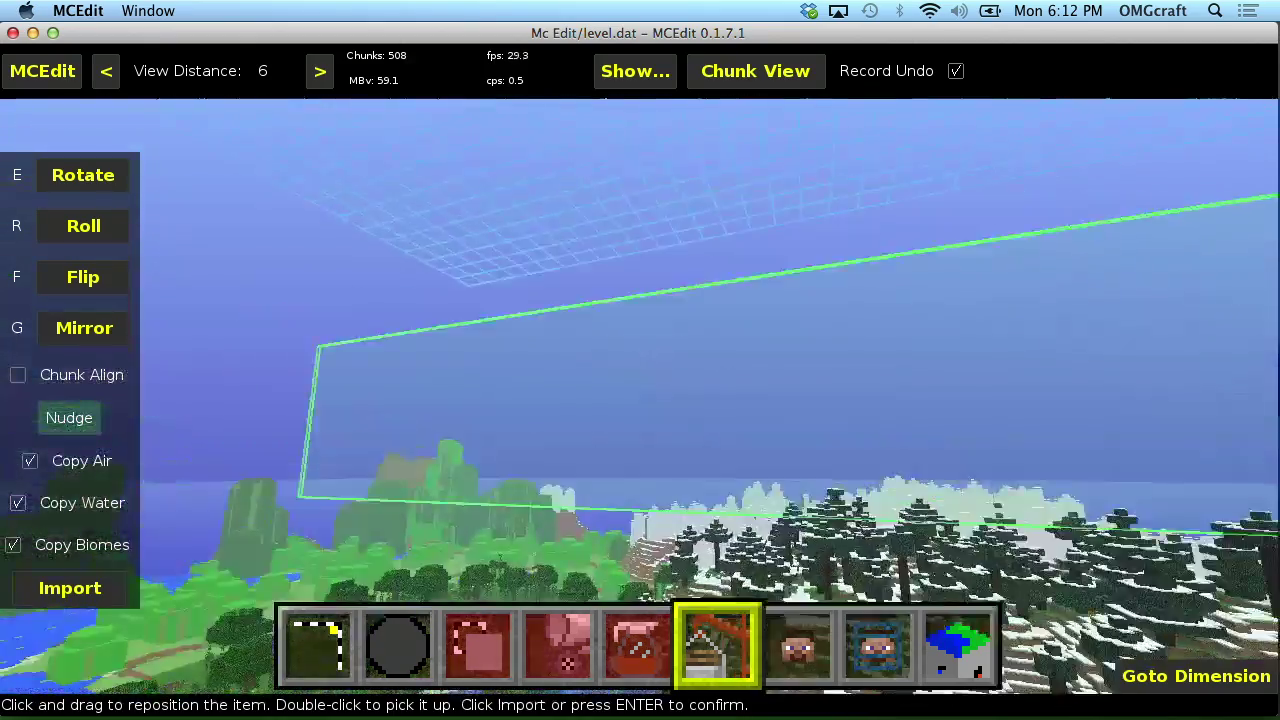
{"action": "key", "text": "a"}
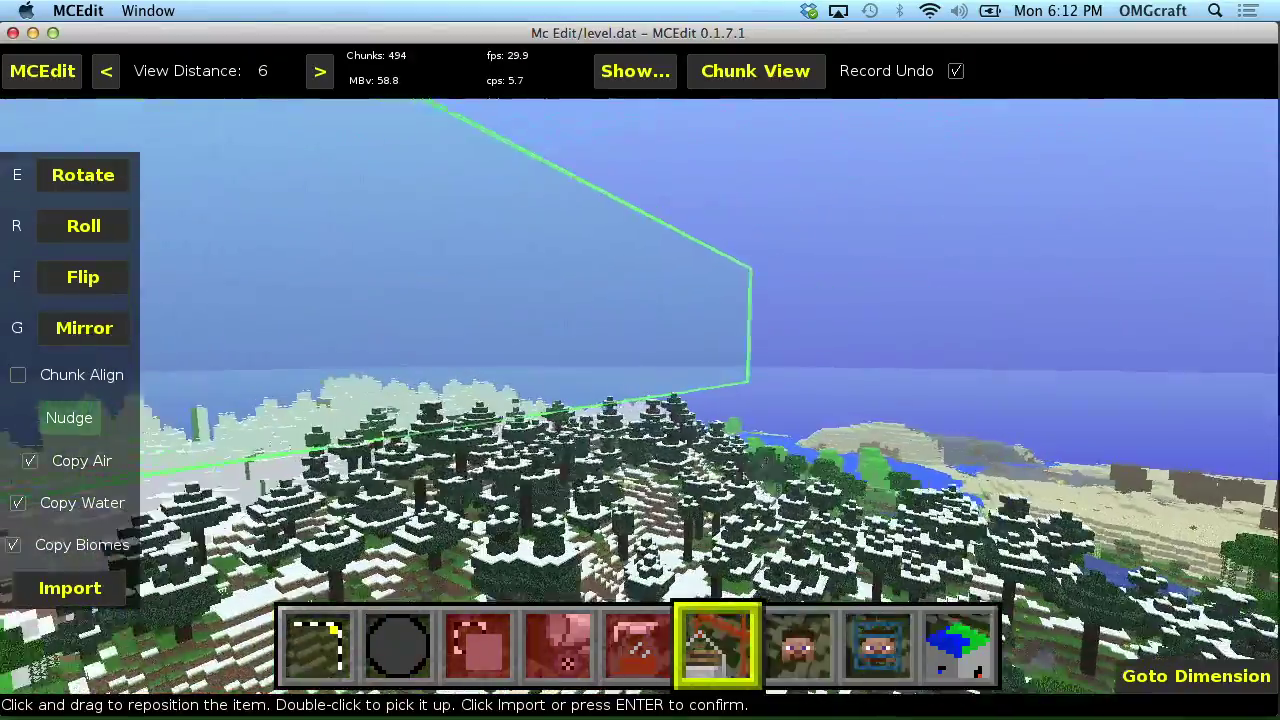
{"action": "key", "text": "s"}
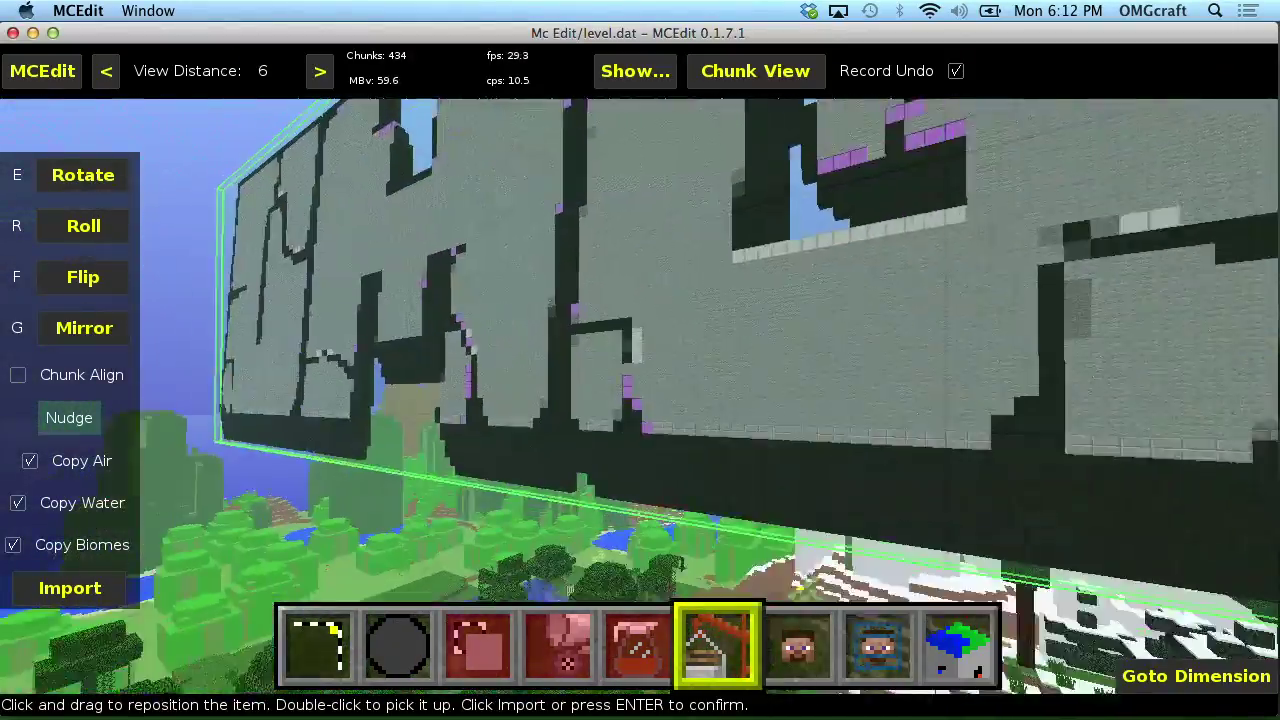
{"action": "key", "text": "d"}
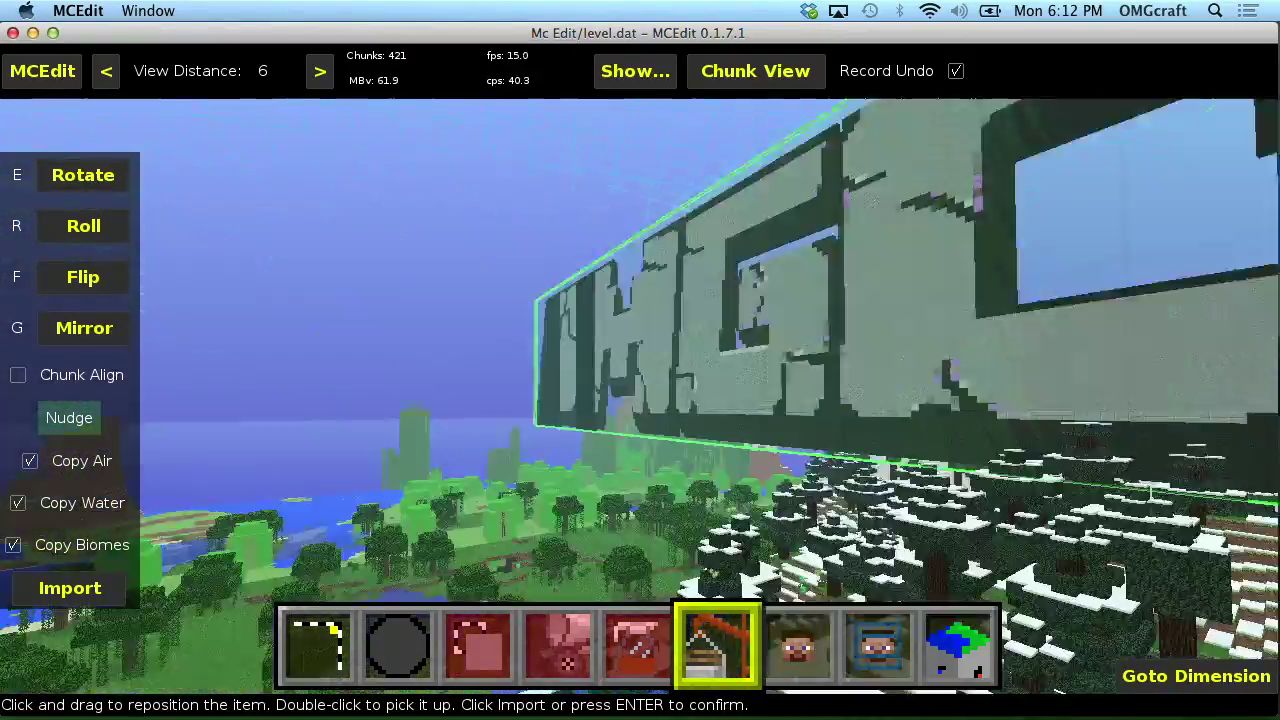
{"action": "key", "text": "s"}
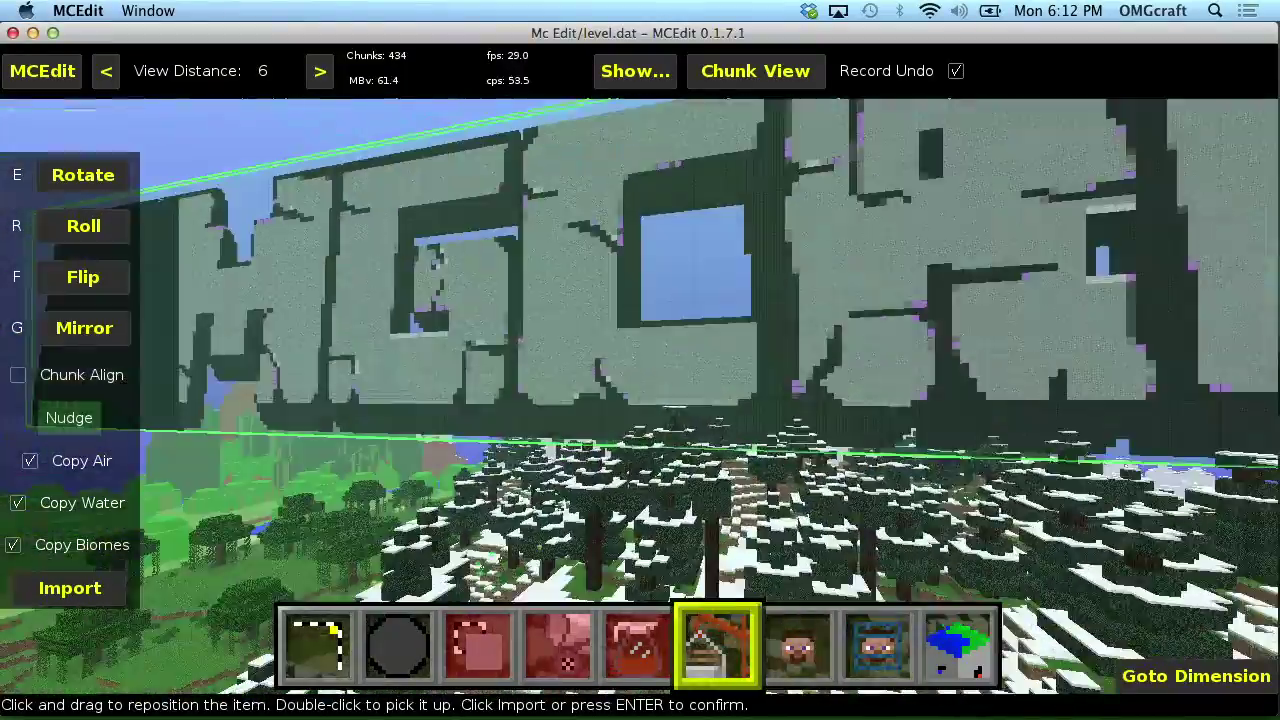
{"action": "key", "text": "s"}
{"action": "key", "text": "w"}
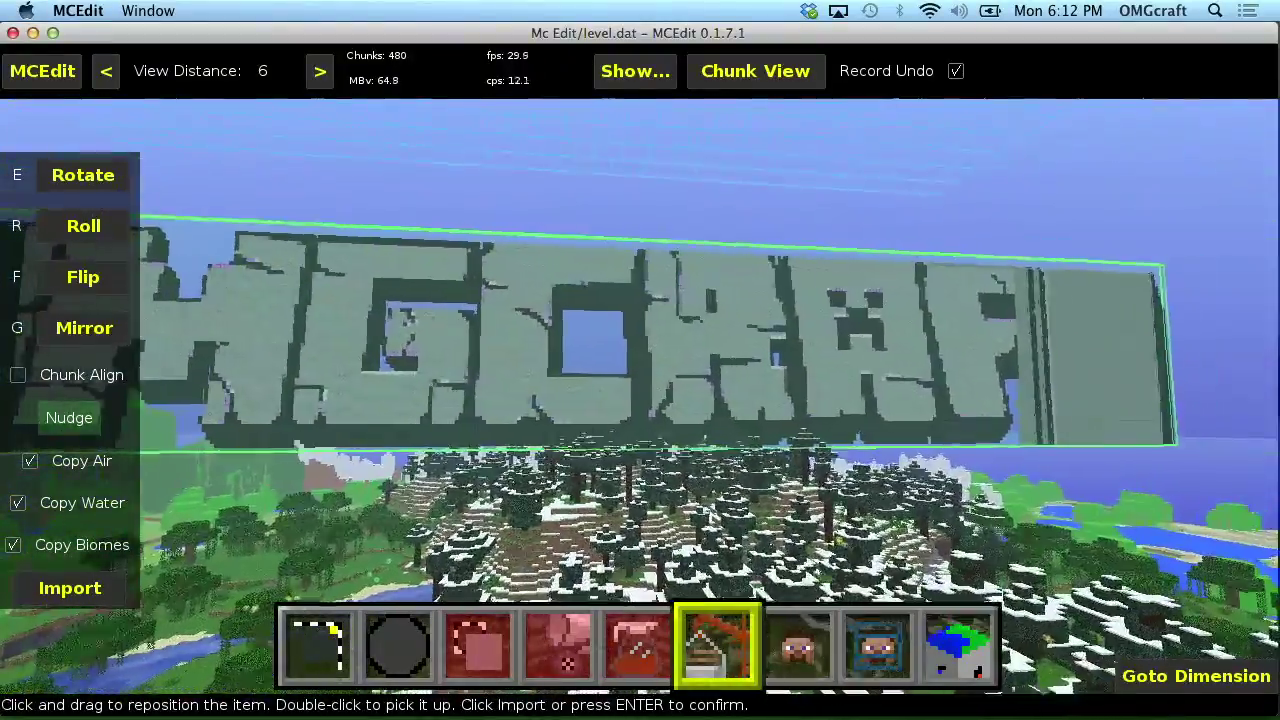
{"action": "key", "text": "w"}
{"action": "key", "text": "s"}
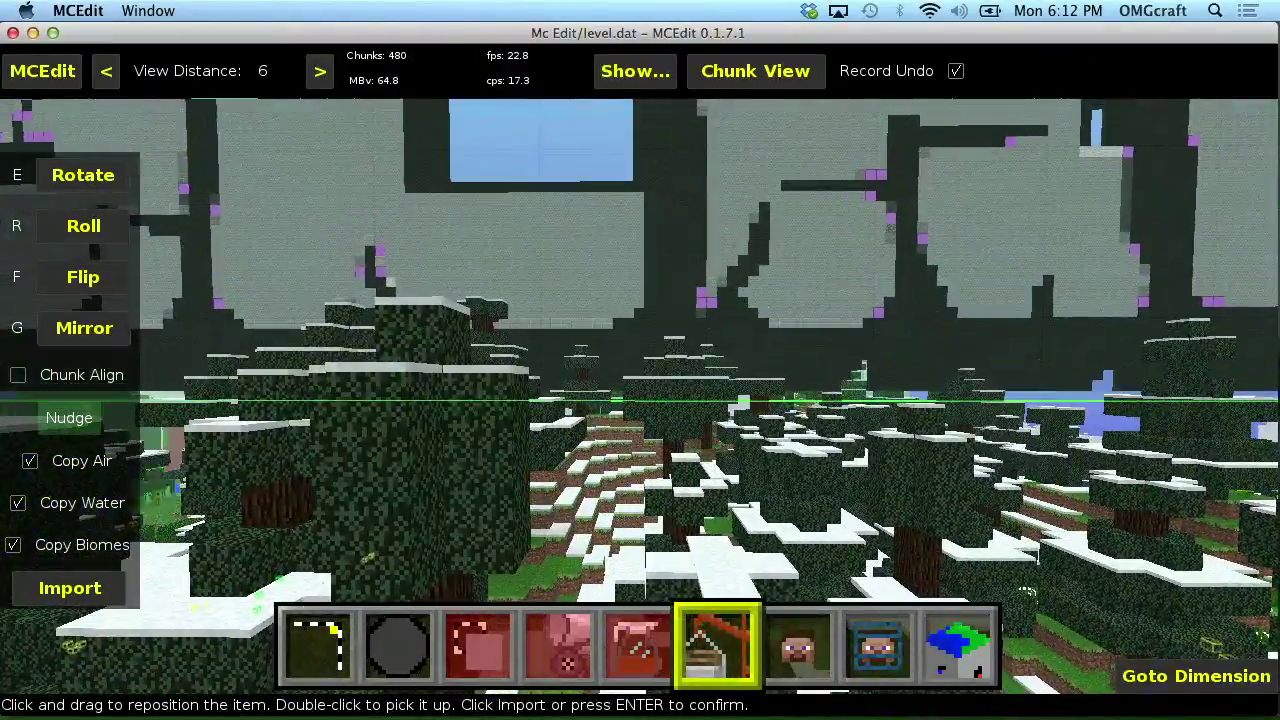
{"action": "key", "text": "s"}
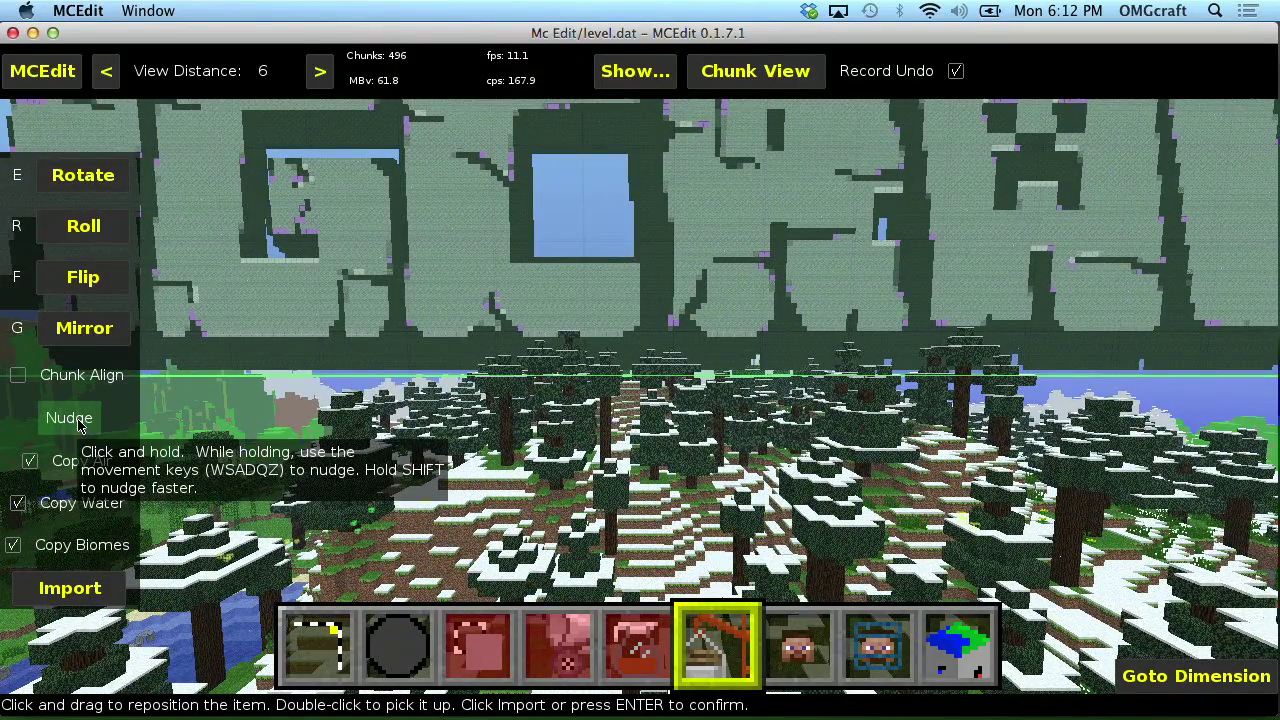
Nudge the placed schematic upward until it clears the treetops, and shift it toward the viewpoint
{"action": "key", "text": "q"}
{"action": "key", "text": "q"}
{"action": "key", "text": "q"}
{"action": "key", "text": "q"}
{"action": "key", "text": "q"}
{"action": "key", "text": "q"}
{"action": "key", "text": "q"}
{"action": "key", "text": "q"}
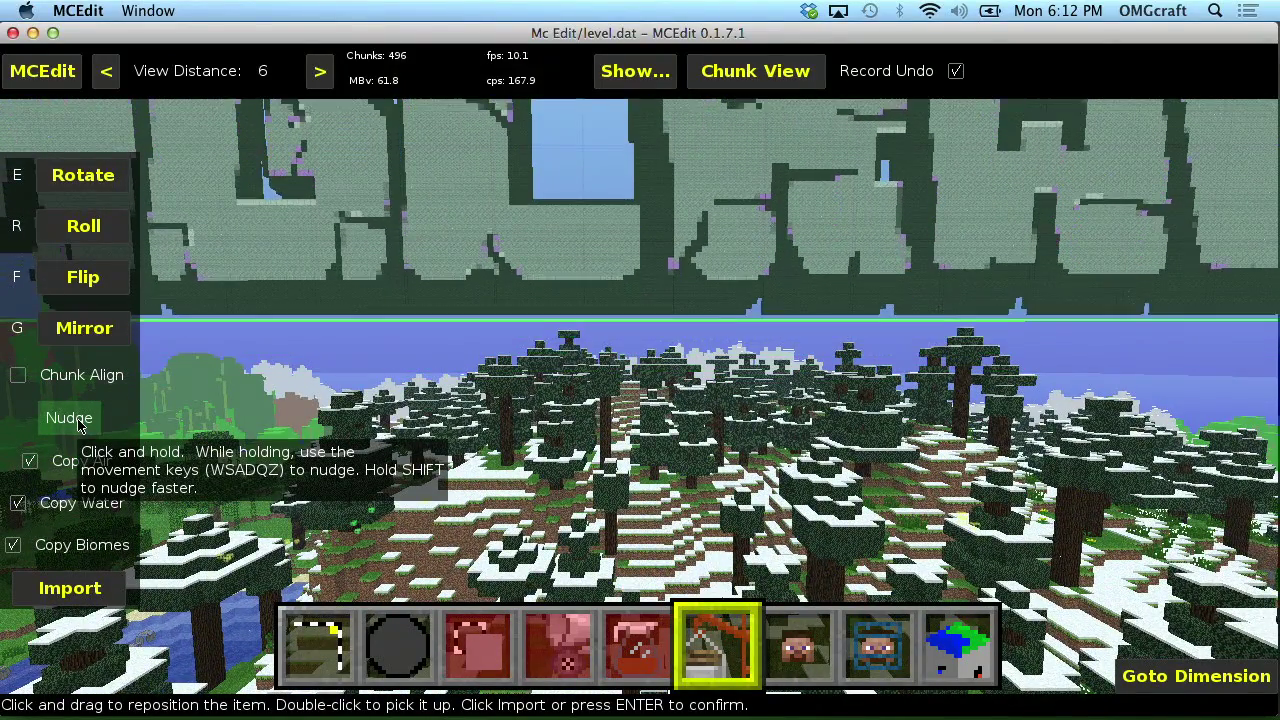
{"action": "key", "text": "q"}
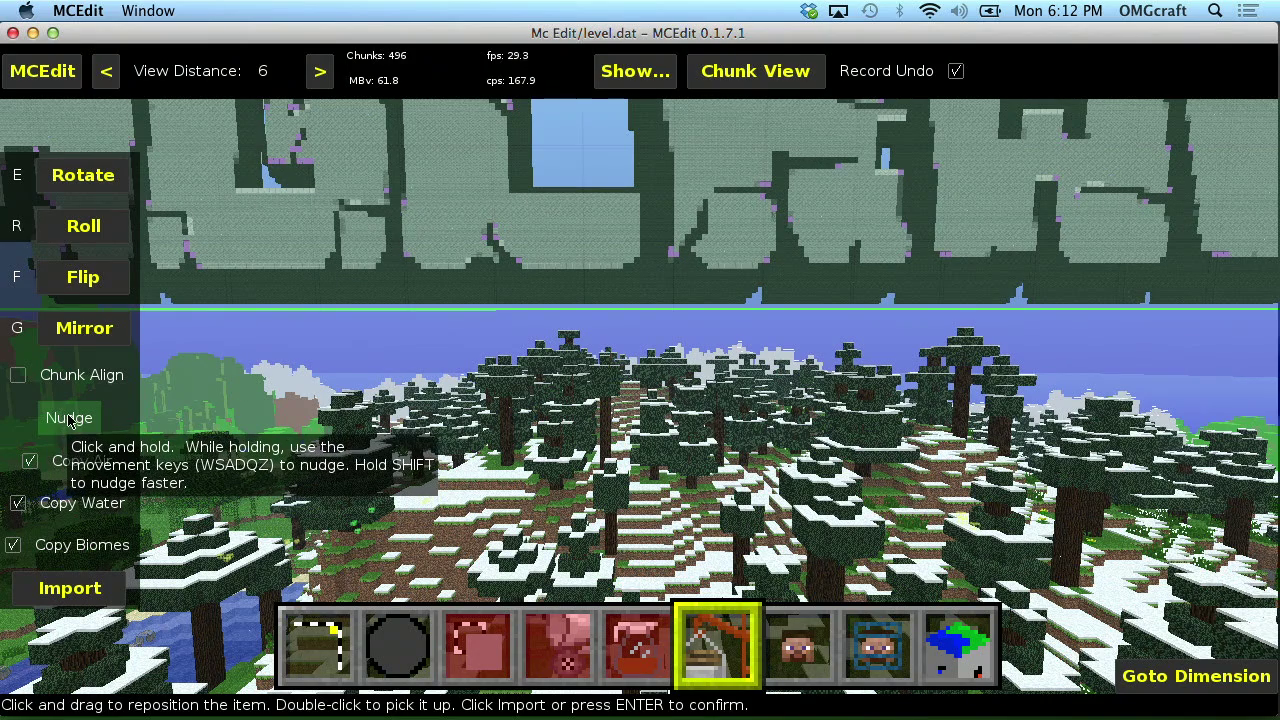
{"action": "key", "text": "q"}
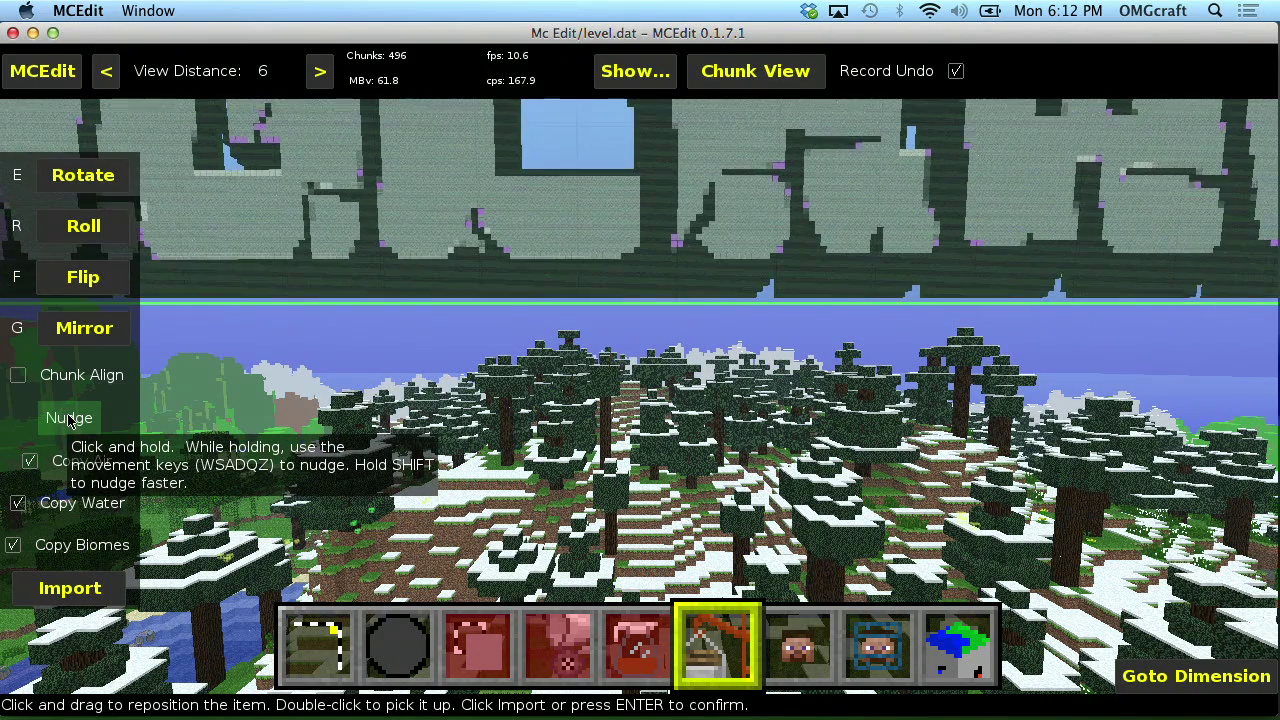
{"action": "key", "text": "s"}
{"action": "key", "text": "s"}
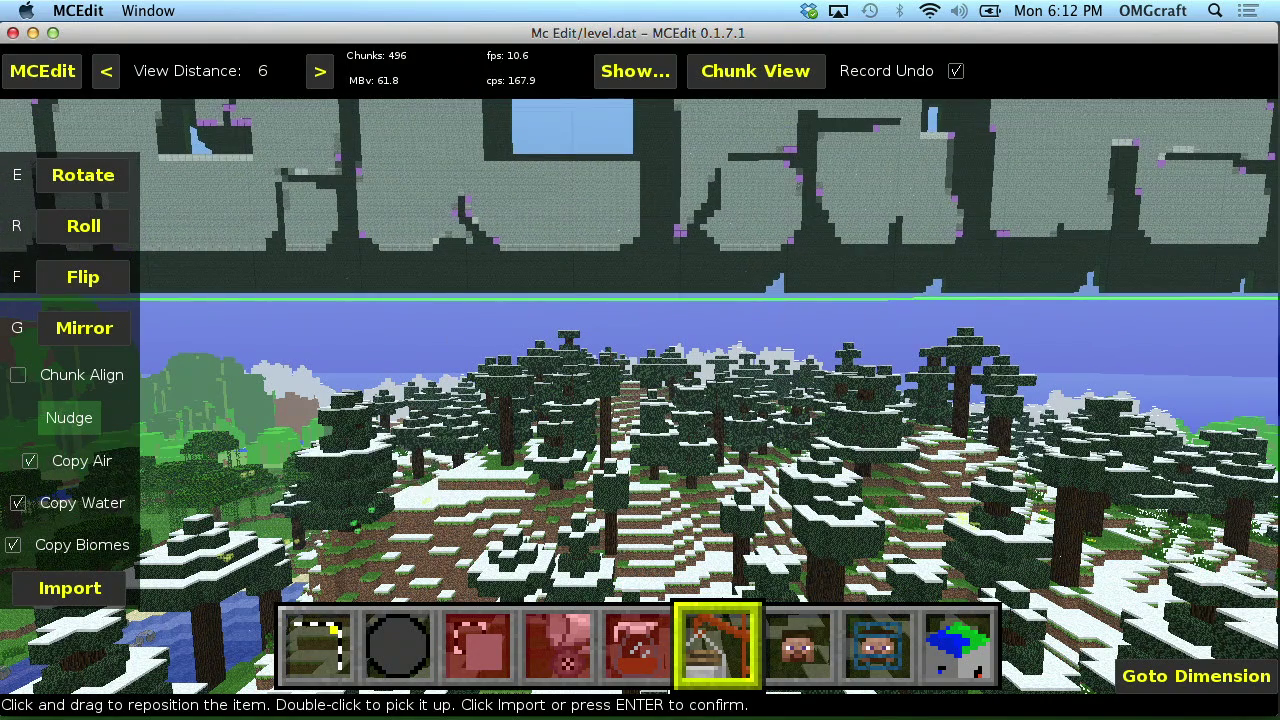
Import the schematic into the world at its nudged position and view the resulting lettering up close
{"action": "key", "text": "s"}
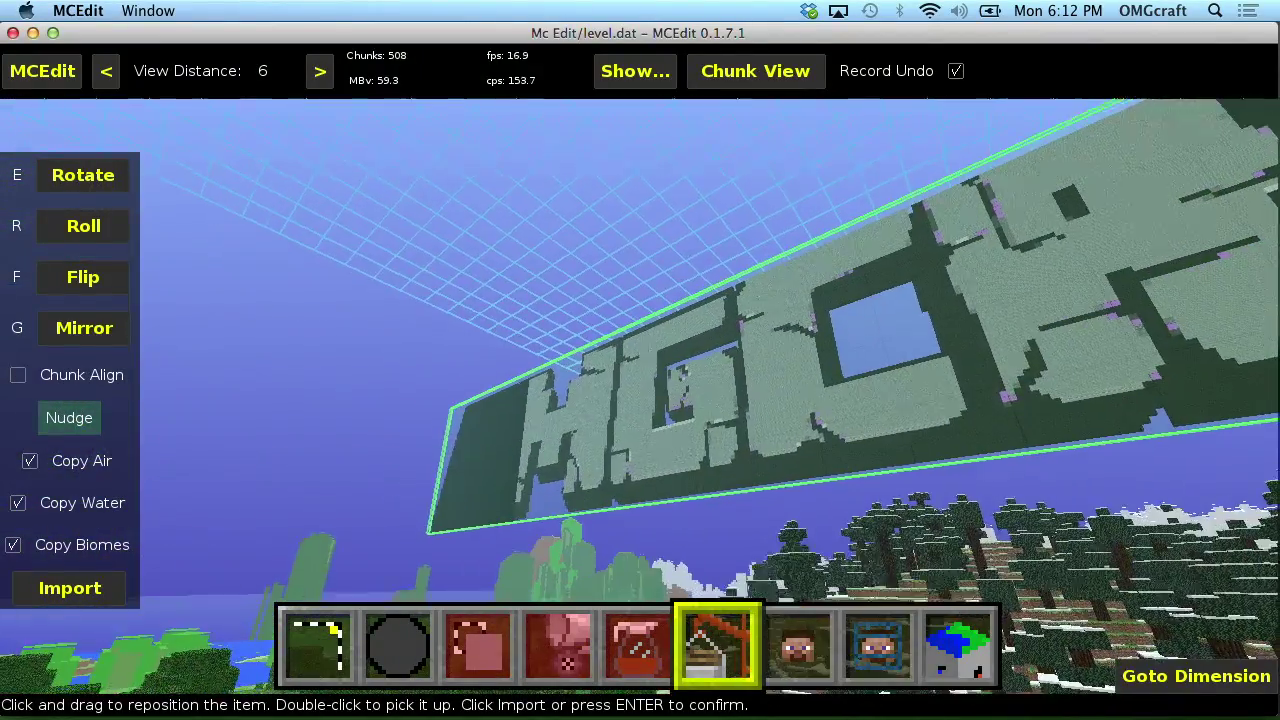
{"action": "right_click", "coordinate": [448, 334]}
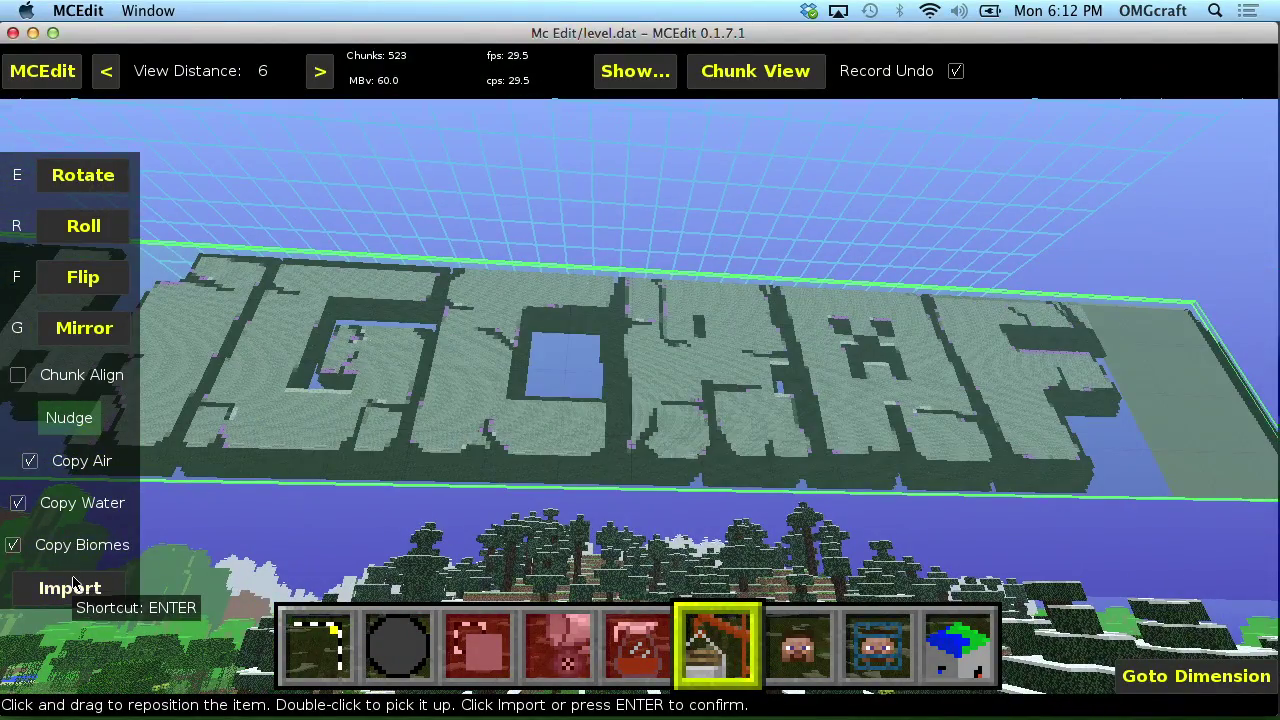
{"action": "left_click", "coordinate": [70, 587]}
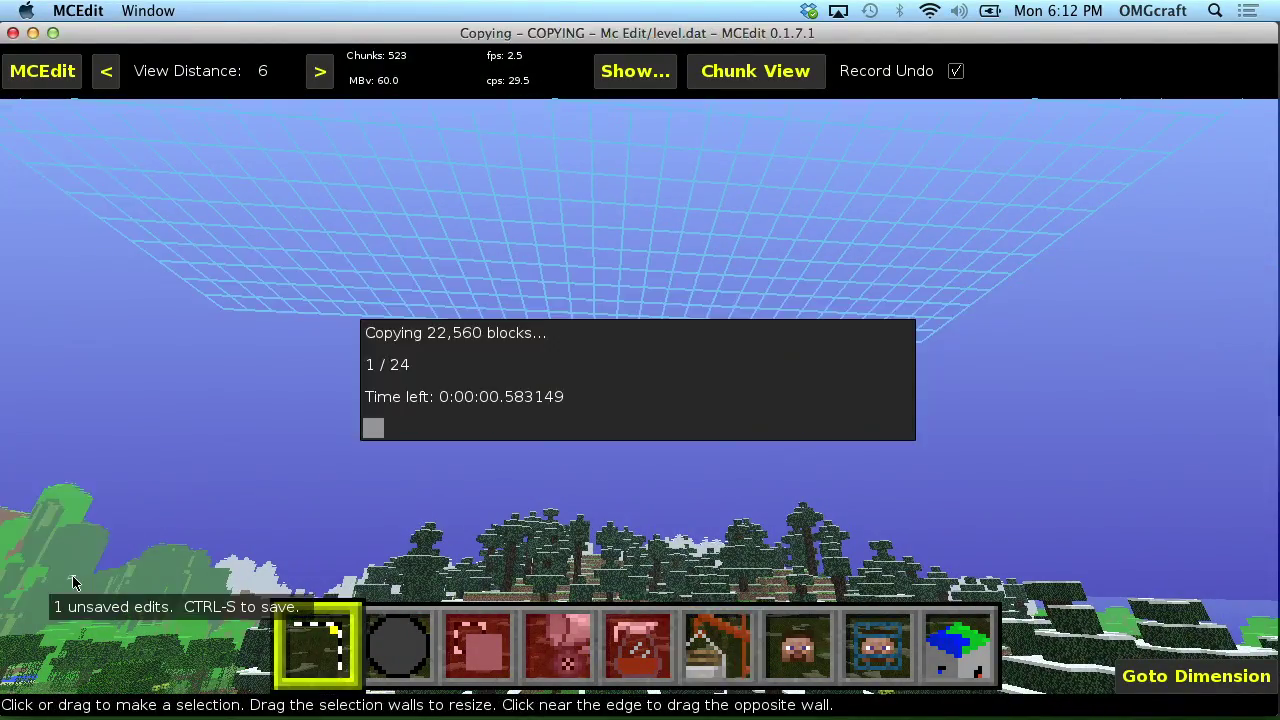
{"action": "right_click", "coordinate": [567, 503]}
{"action": "key", "text": "w"}
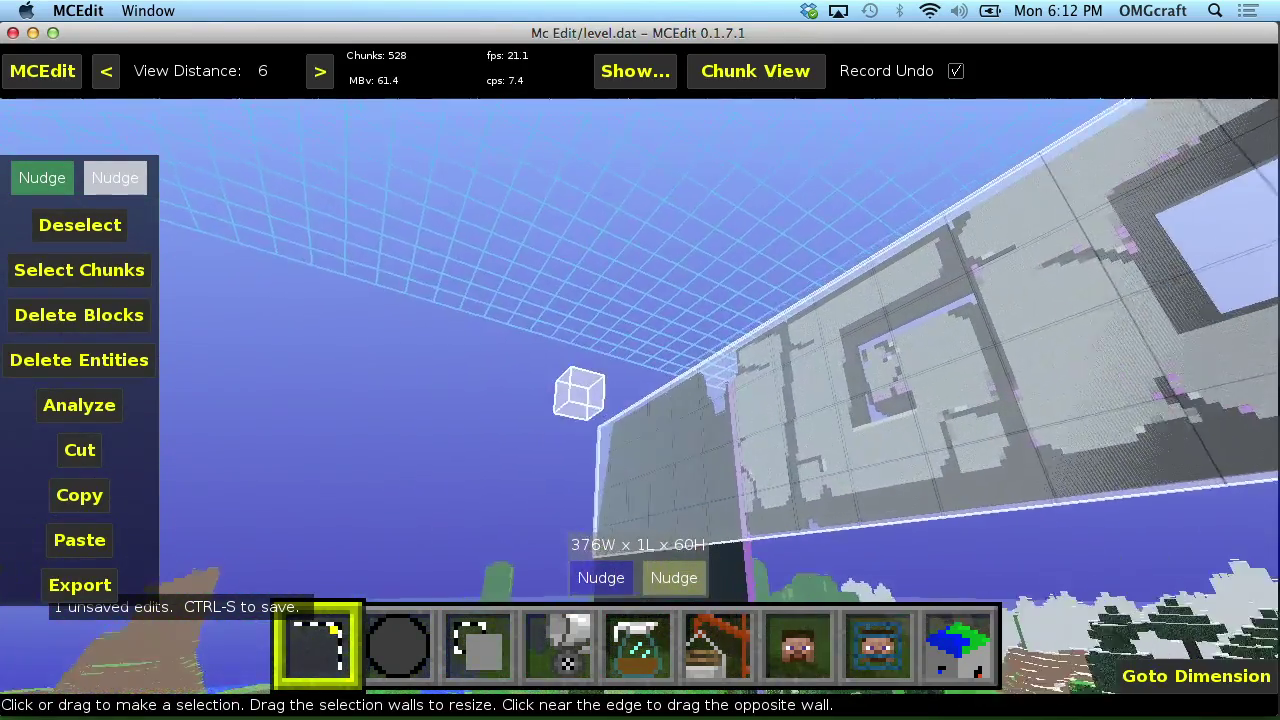
Fly around the imported lettering and examine its letter face and its reverse side above the forest
{"action": "right_click_drag", "start_coordinate": [580, 393], "coordinate": [729, 385]}
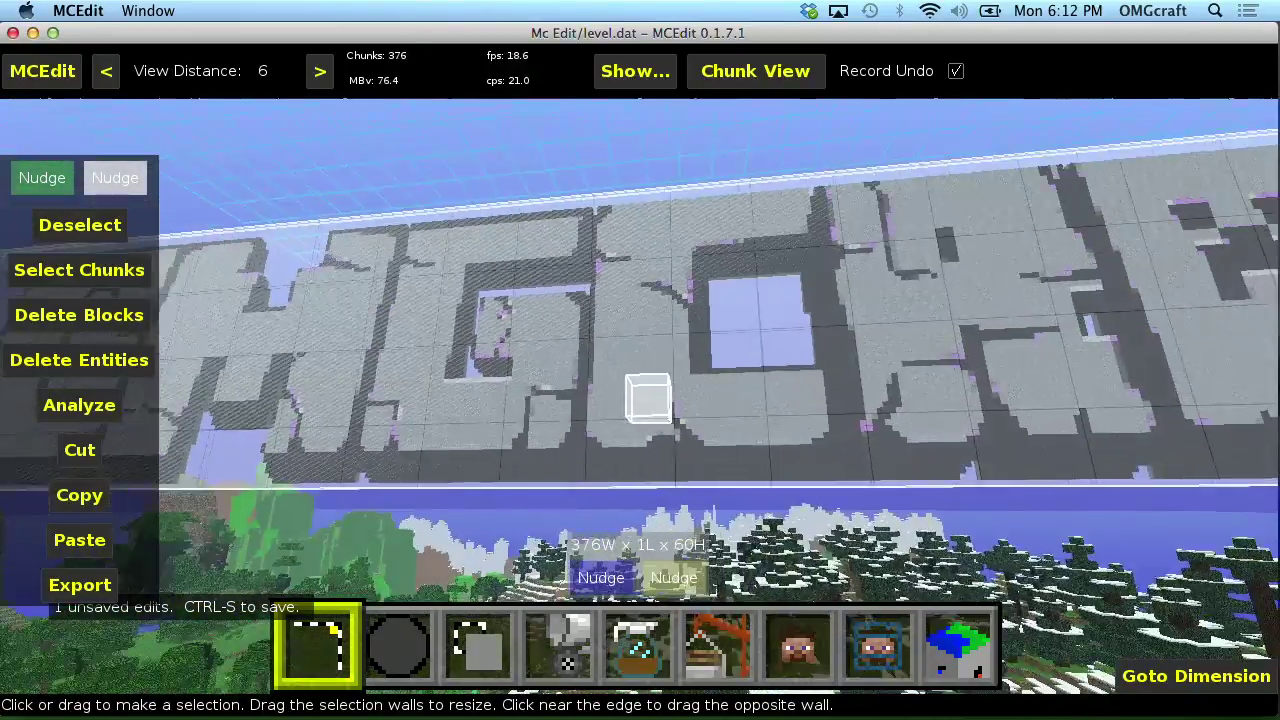
{"action": "mouse_move", "coordinate": [648, 398]}
{"action": "right_mouse_down"}
{"action": "mouse_move", "coordinate": [651, 417]}
{"action": "mouse_move", "coordinate": [611, 394]}
{"action": "mouse_move", "coordinate": [629, 306]}
{"action": "mouse_move", "coordinate": [654, 389]}
{"action": "right_mouse_up"}
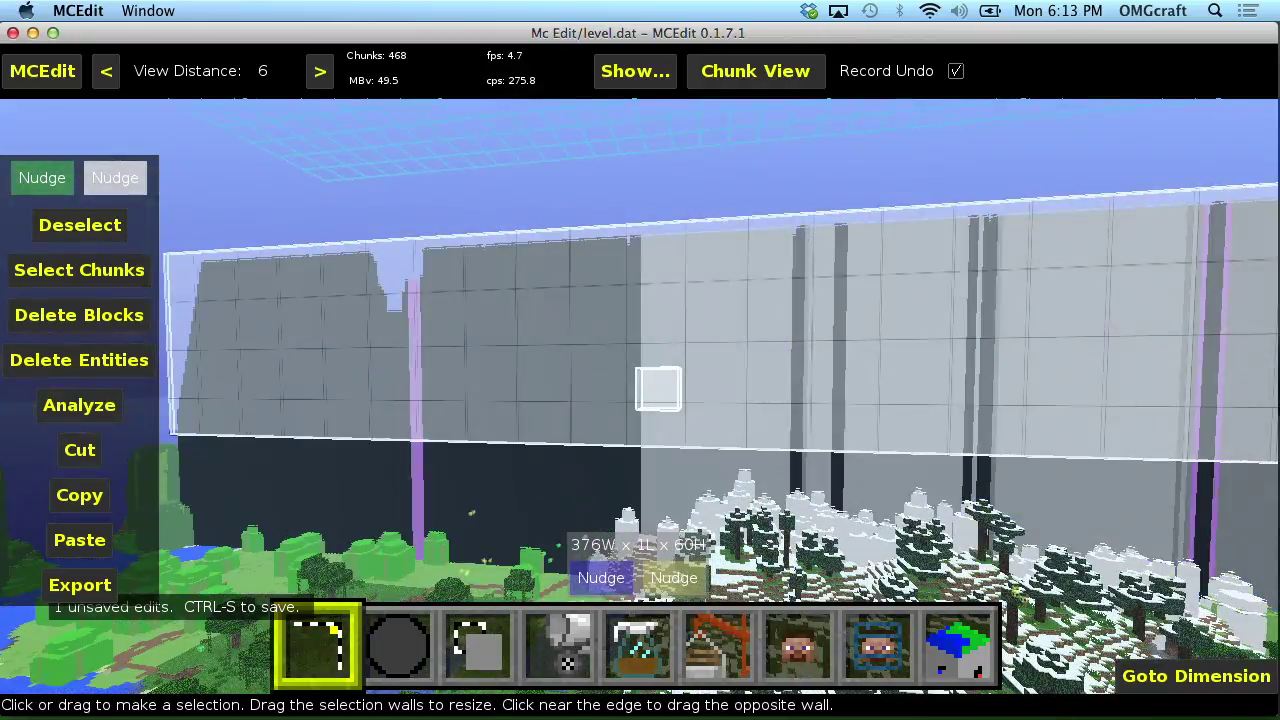
{"action": "mouse_move", "coordinate": [658, 388]}
{"action": "right_mouse_down"}
{"action": "mouse_move", "coordinate": [651, 409]}
{"action": "mouse_move", "coordinate": [617, 409]}
{"action": "mouse_move", "coordinate": [608, 394]}
{"action": "mouse_move", "coordinate": [642, 398]}
{"action": "mouse_move", "coordinate": [663, 380]}
{"action": "mouse_move", "coordinate": [630, 400]}
{"action": "mouse_move", "coordinate": [597, 491]}
{"action": "mouse_move", "coordinate": [631, 394]}
{"action": "mouse_move", "coordinate": [613, 398]}
{"action": "mouse_move", "coordinate": [651, 394]}
{"action": "mouse_move", "coordinate": [627, 380]}
{"action": "mouse_move", "coordinate": [645, 398]}
{"action": "right_mouse_up"}
Select the whole purple house as a 6W x 5L x 5H region and export it as a schematic named THECOOLESTHOUSEEVEERRRRR
{"action": "key", "text": "w"}
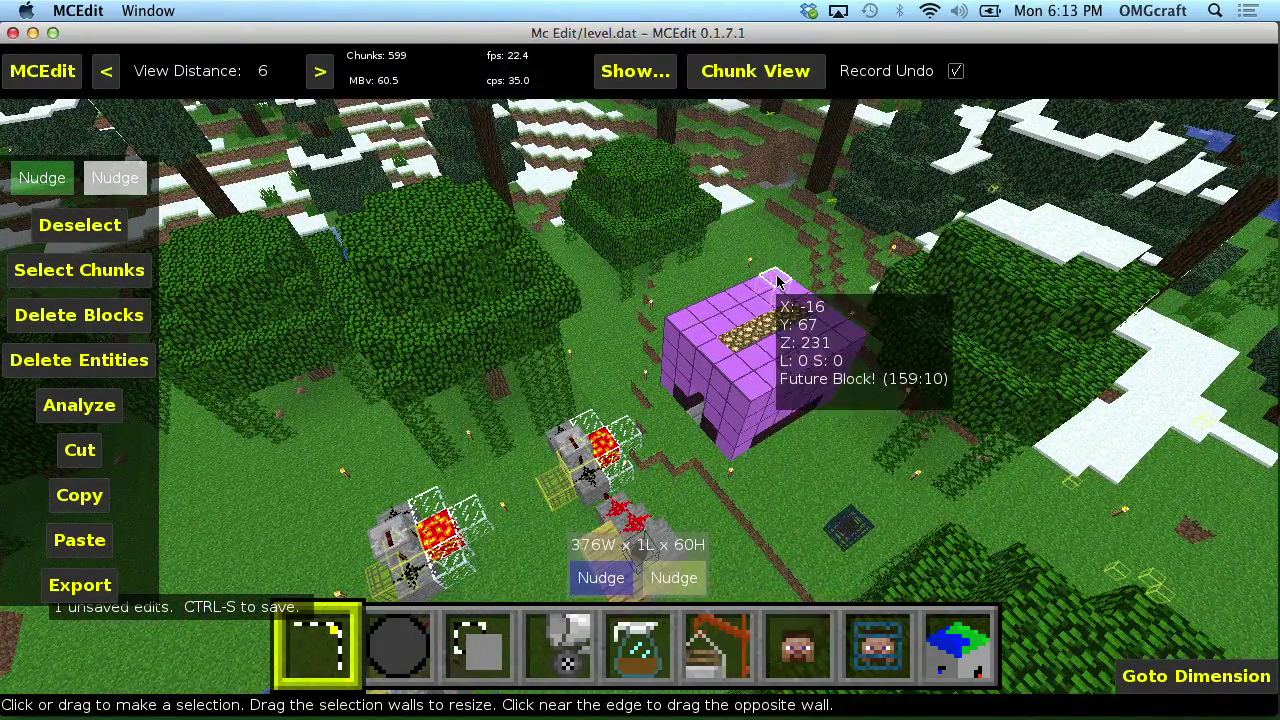
{"action": "left_click", "coordinate": [778, 282]}
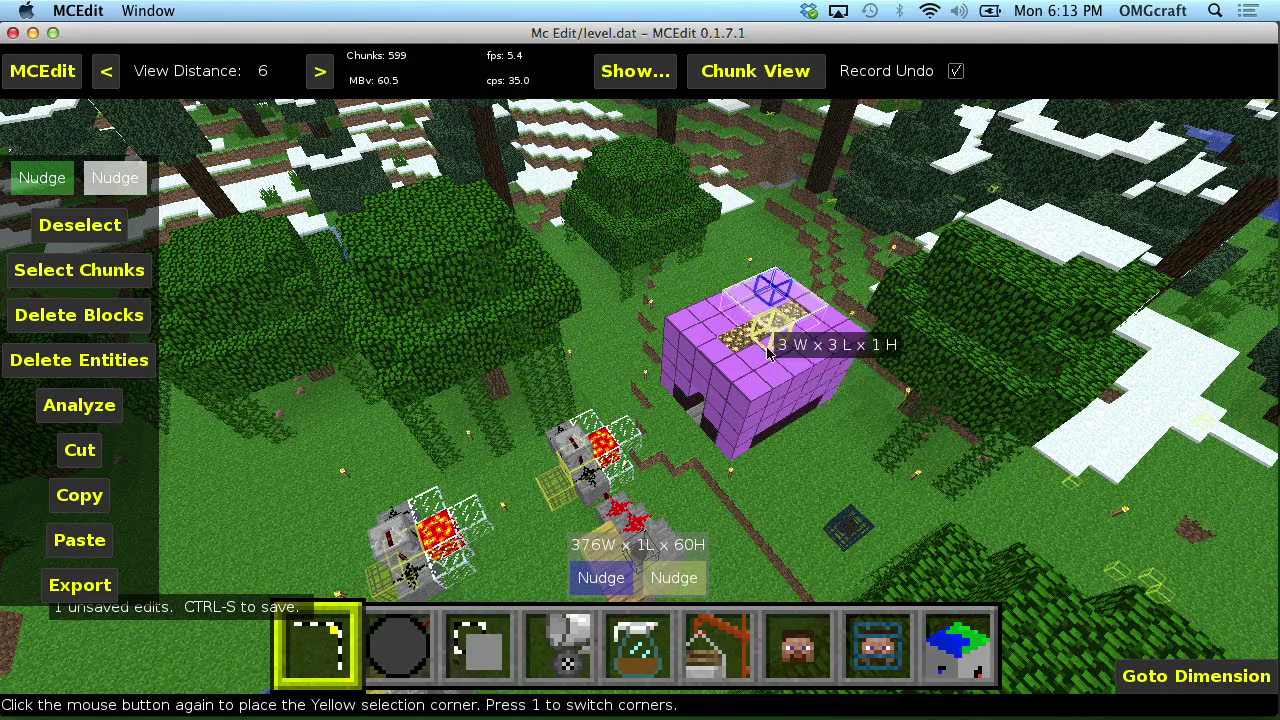
{"action": "left_click", "coordinate": [733, 455]}
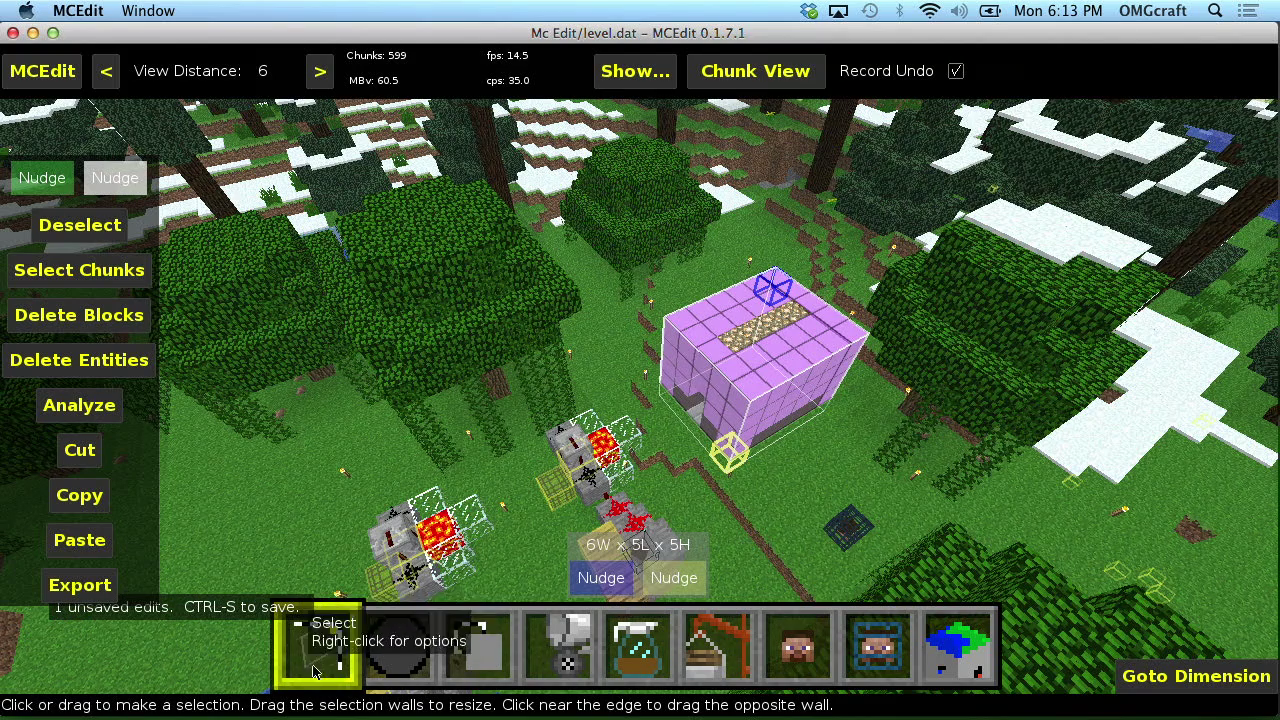
{"action": "left_click", "coordinate": [82, 588]}
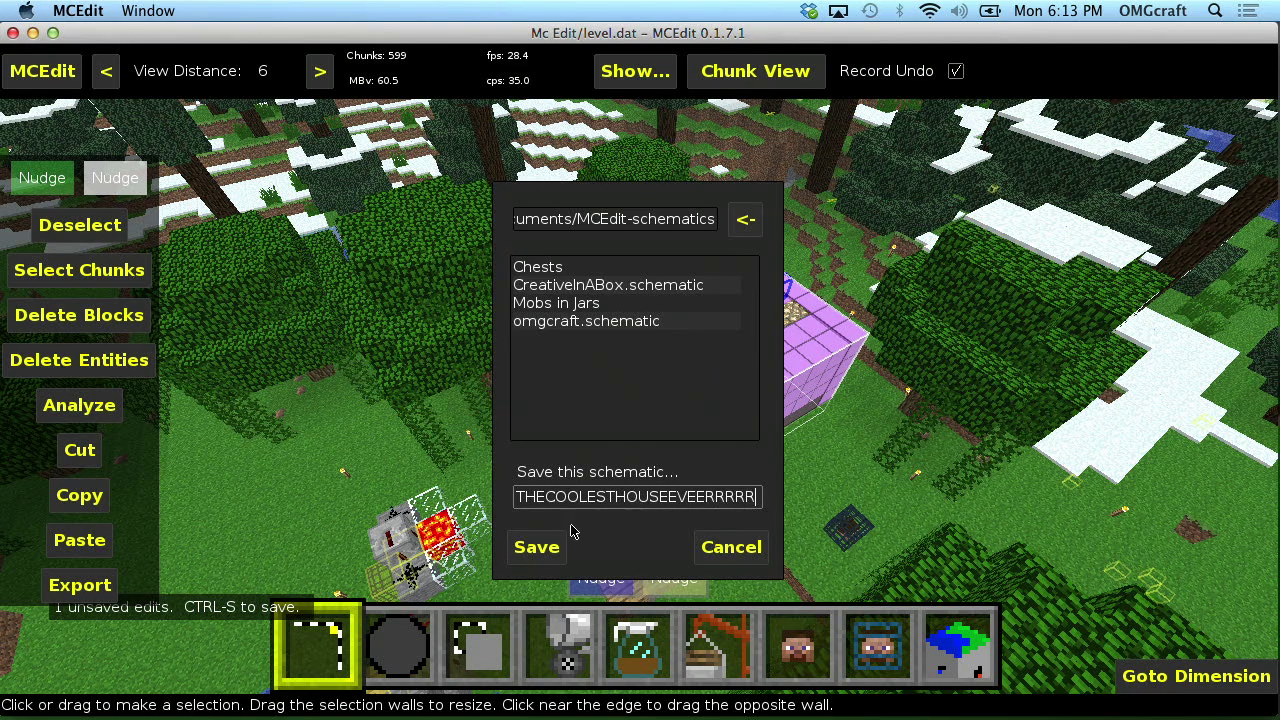
{"action": "left_click", "coordinate": [536, 548]}
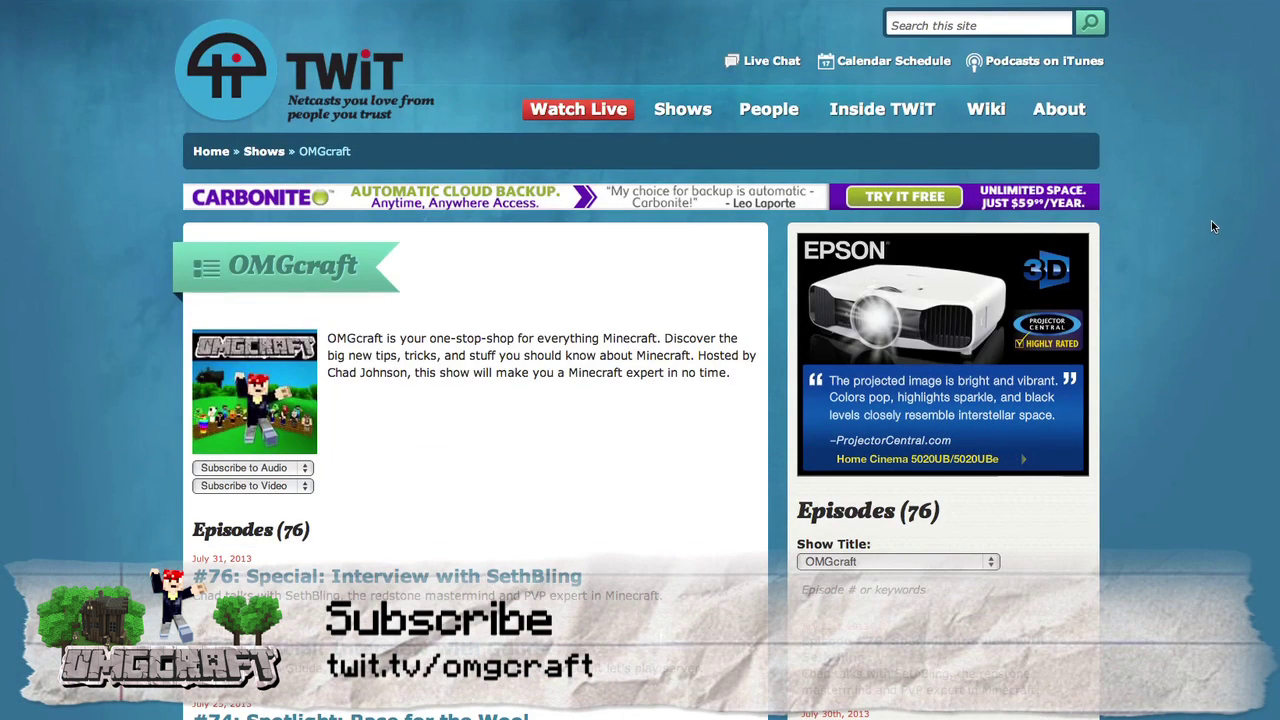
On the OMGcraft show page of the TWiT website, examine the audio and video subscription options
{"action": "scroll", "coordinate": [1221, 254], "scroll_direction": "down", "scroll_amount": 5}
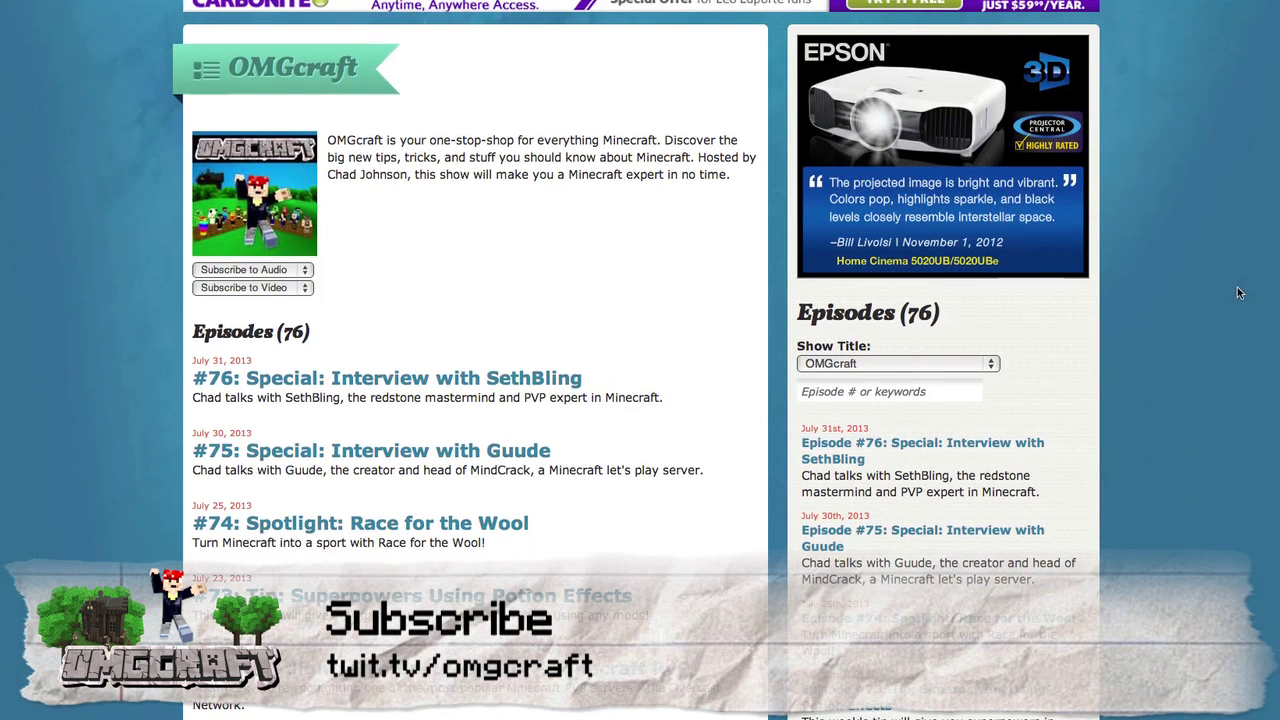
{"action": "left_click", "coordinate": [300, 270]}
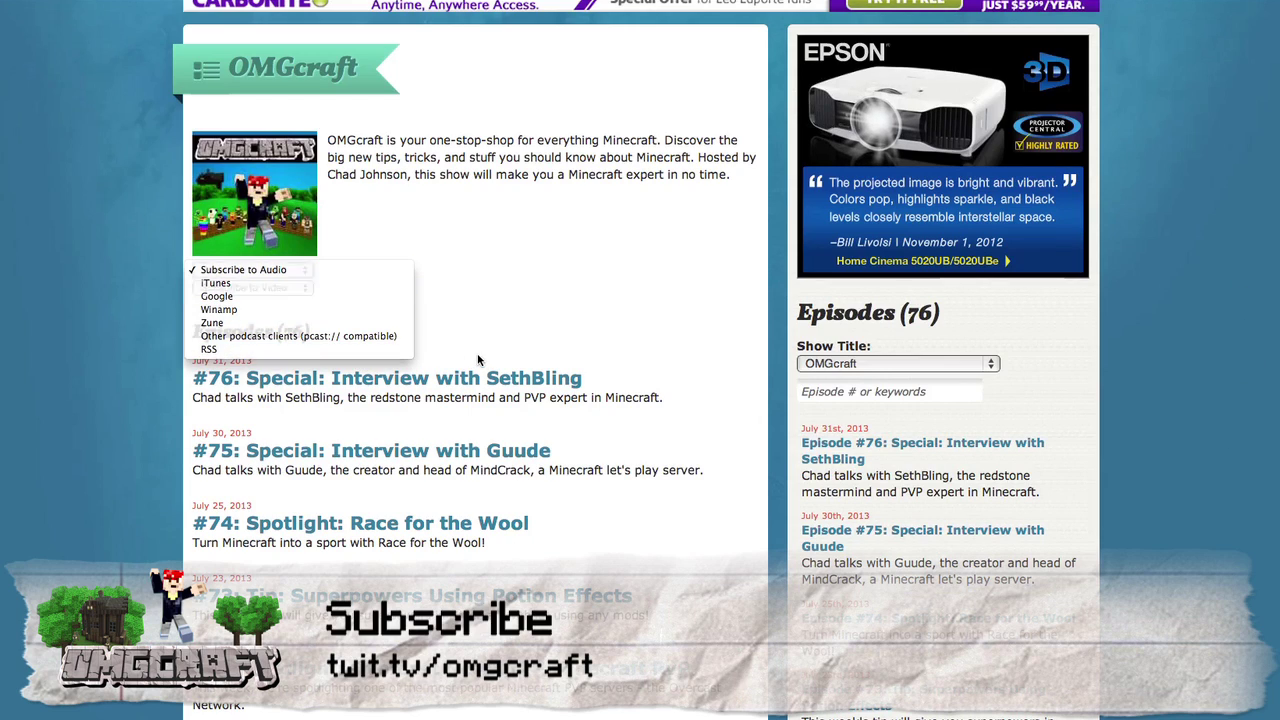
{"action": "left_click", "coordinate": [299, 288]}
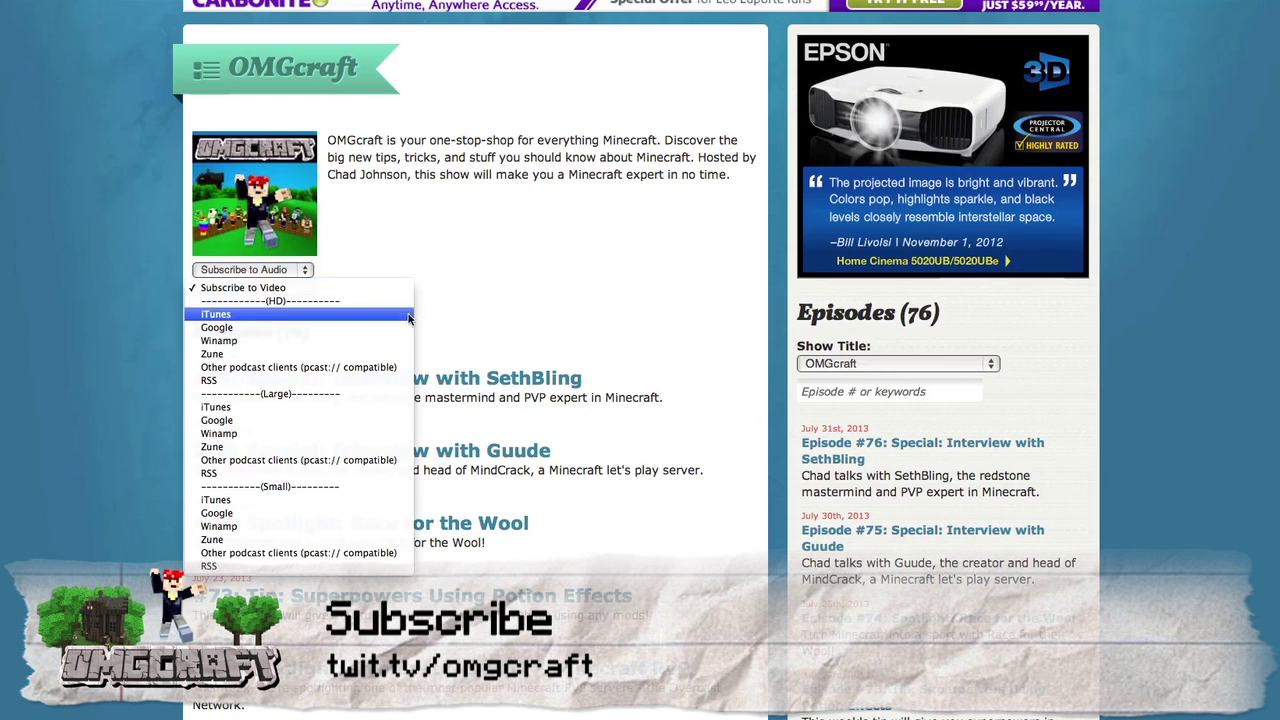